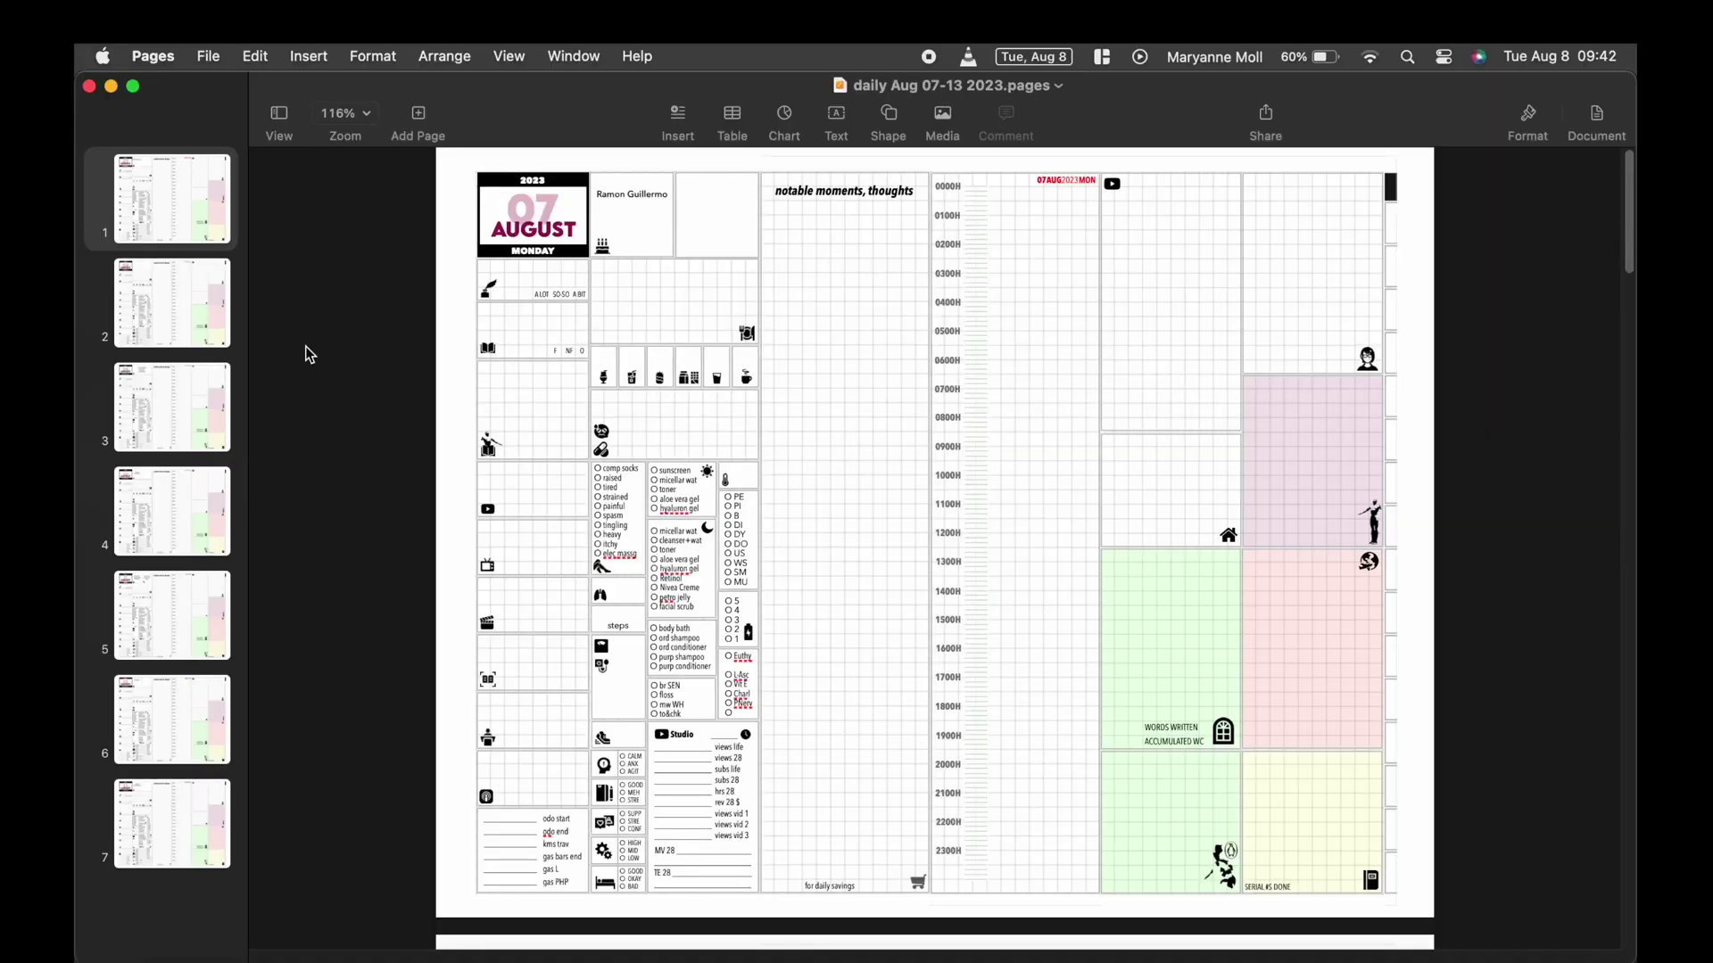
# Page through the Aug 07-13 daily planner from 08 August to 13 August, then hide Pages
pyautogui.click(198, 319)
pyautogui.click(178, 411)
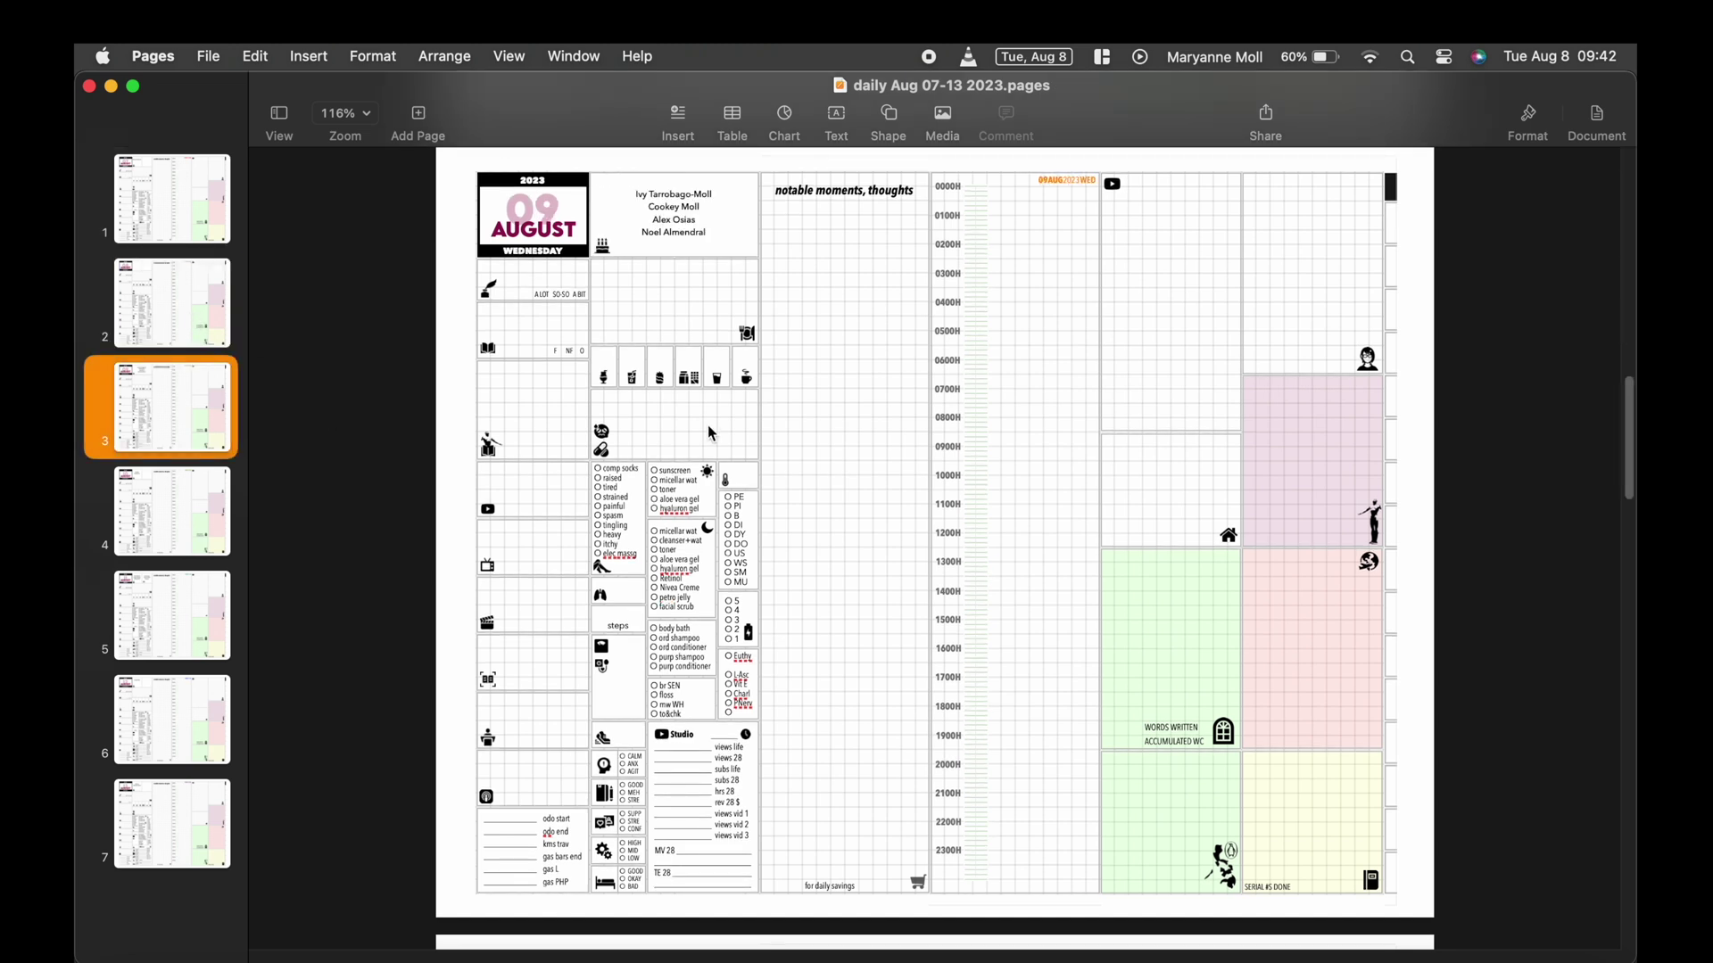
pyautogui.scroll(-10, 708, 425)
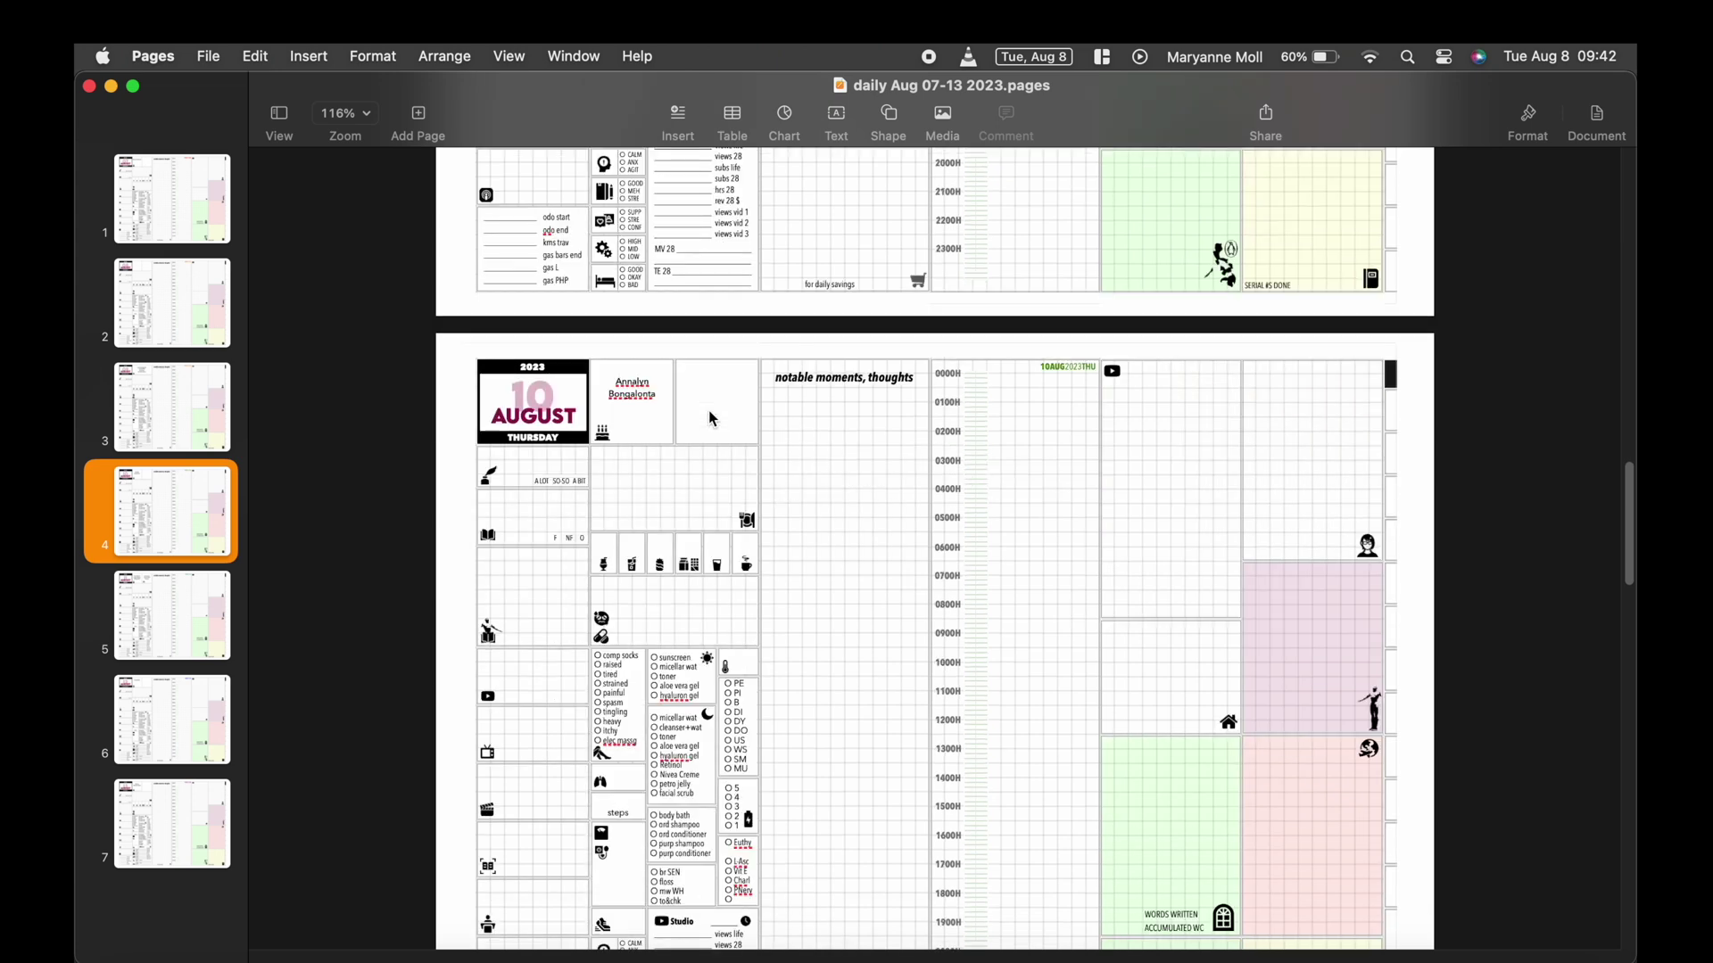
pyautogui.scroll(-8, 709, 411)
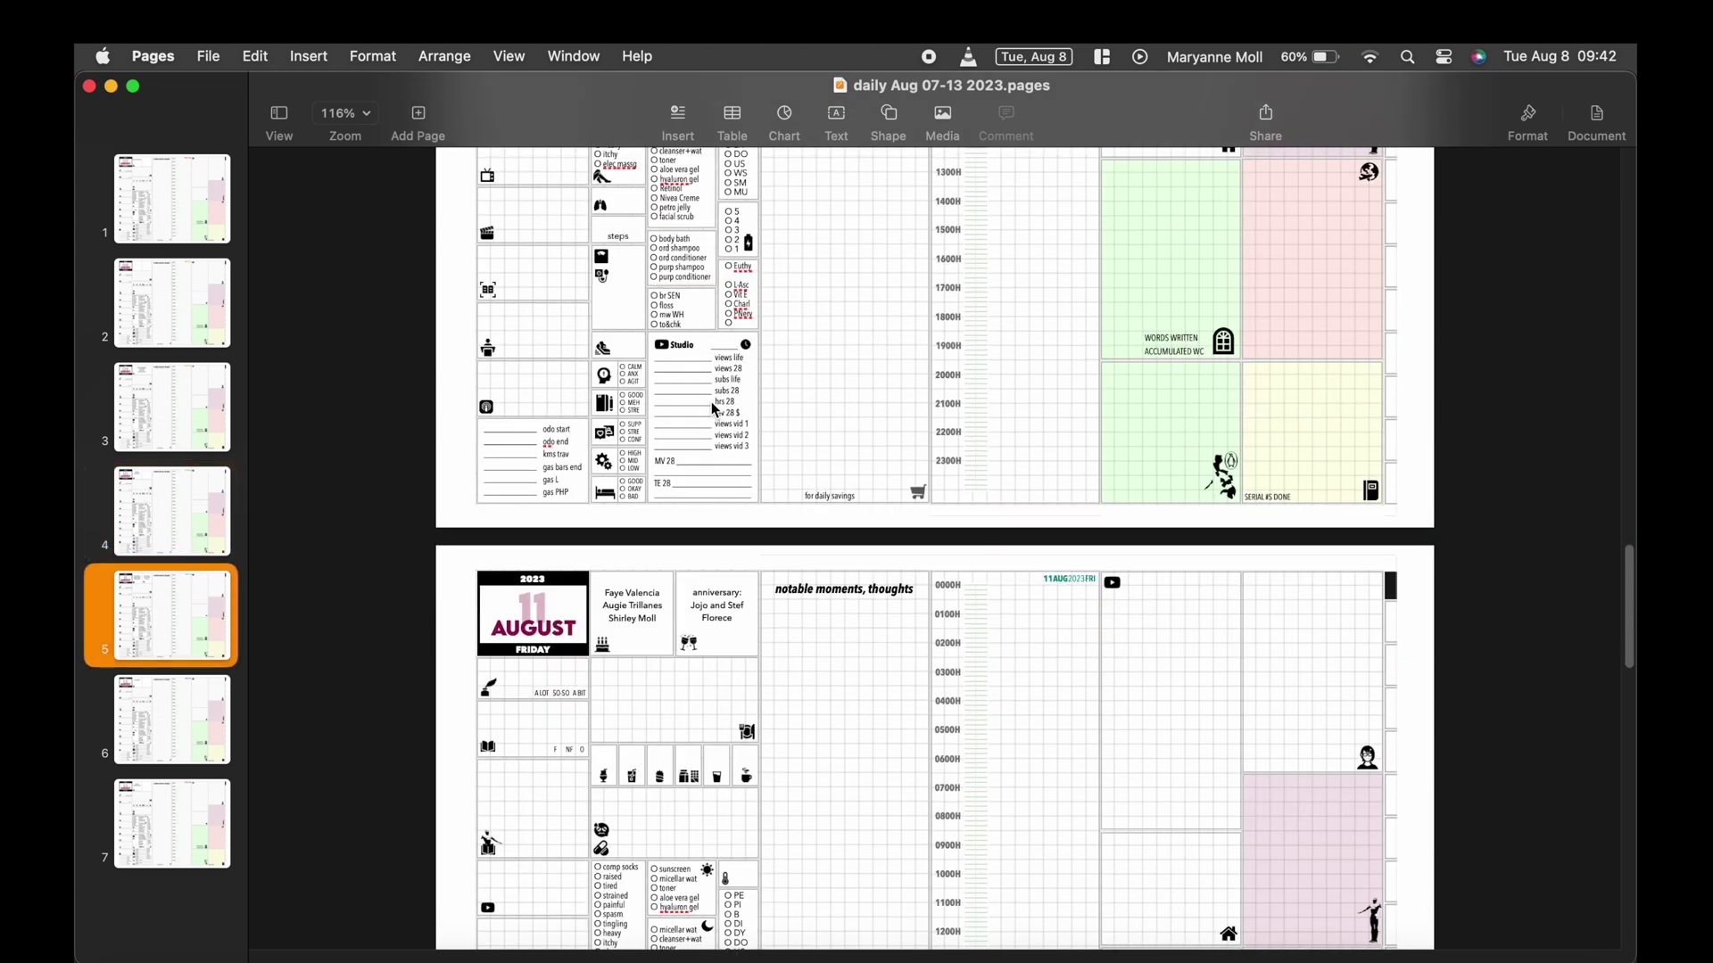
pyautogui.scroll(-2, 714, 406)
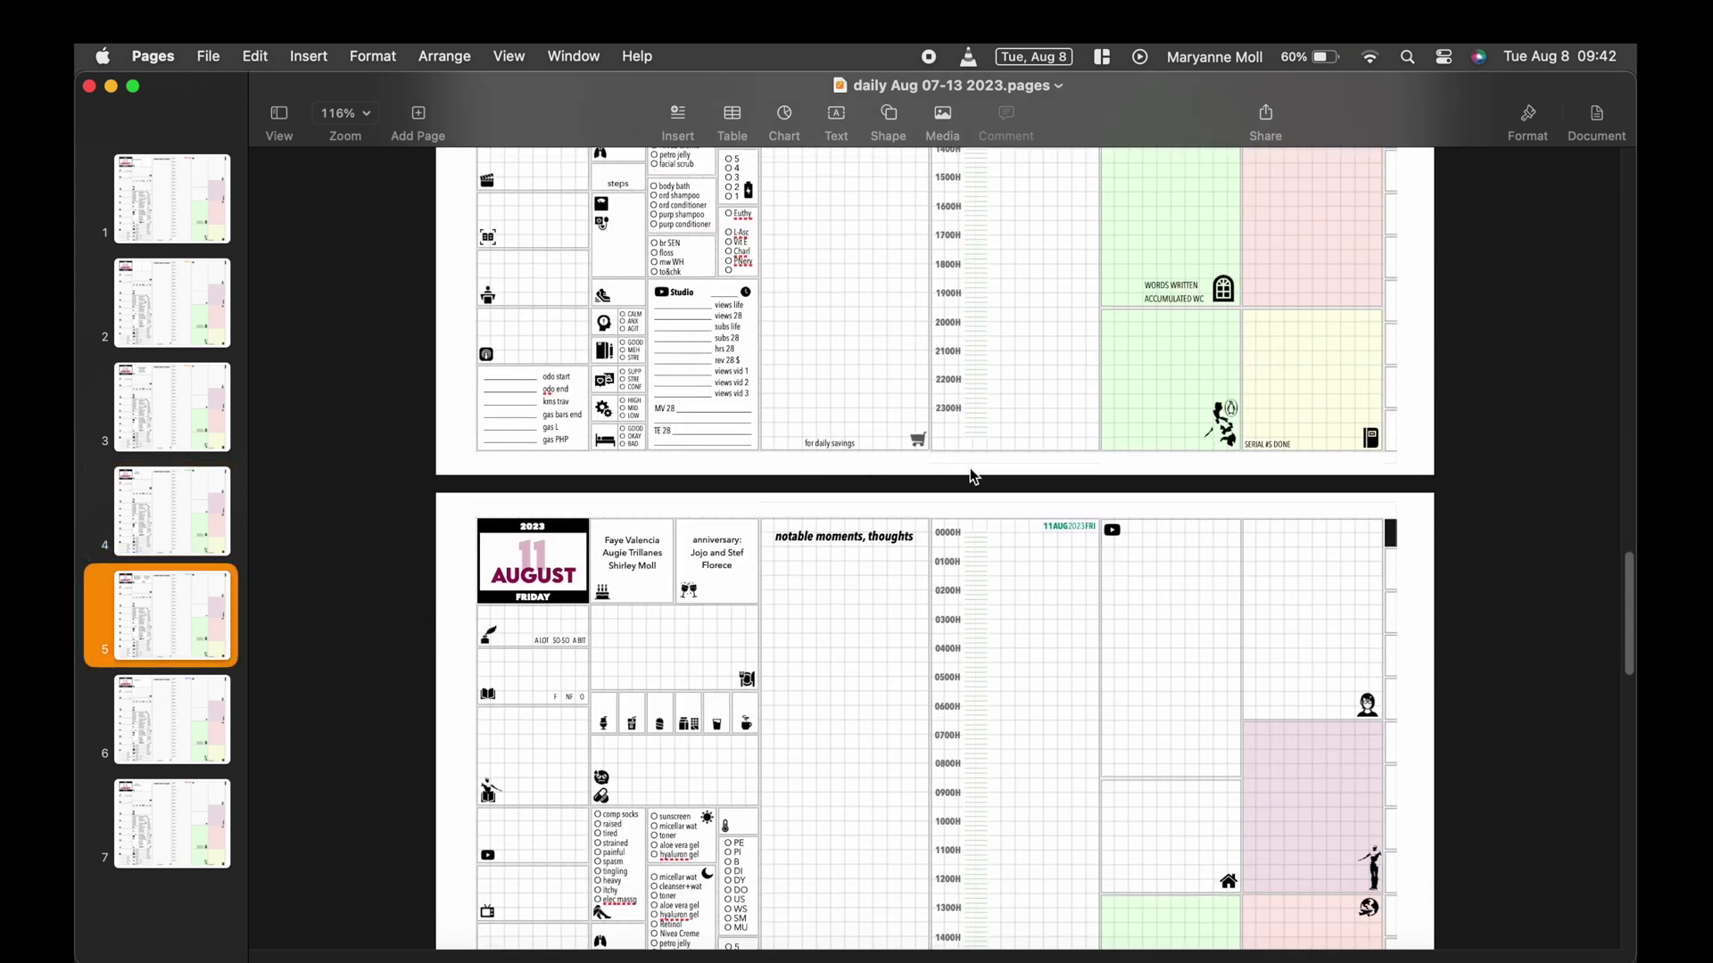
pyautogui.scroll(-20, 975, 478)
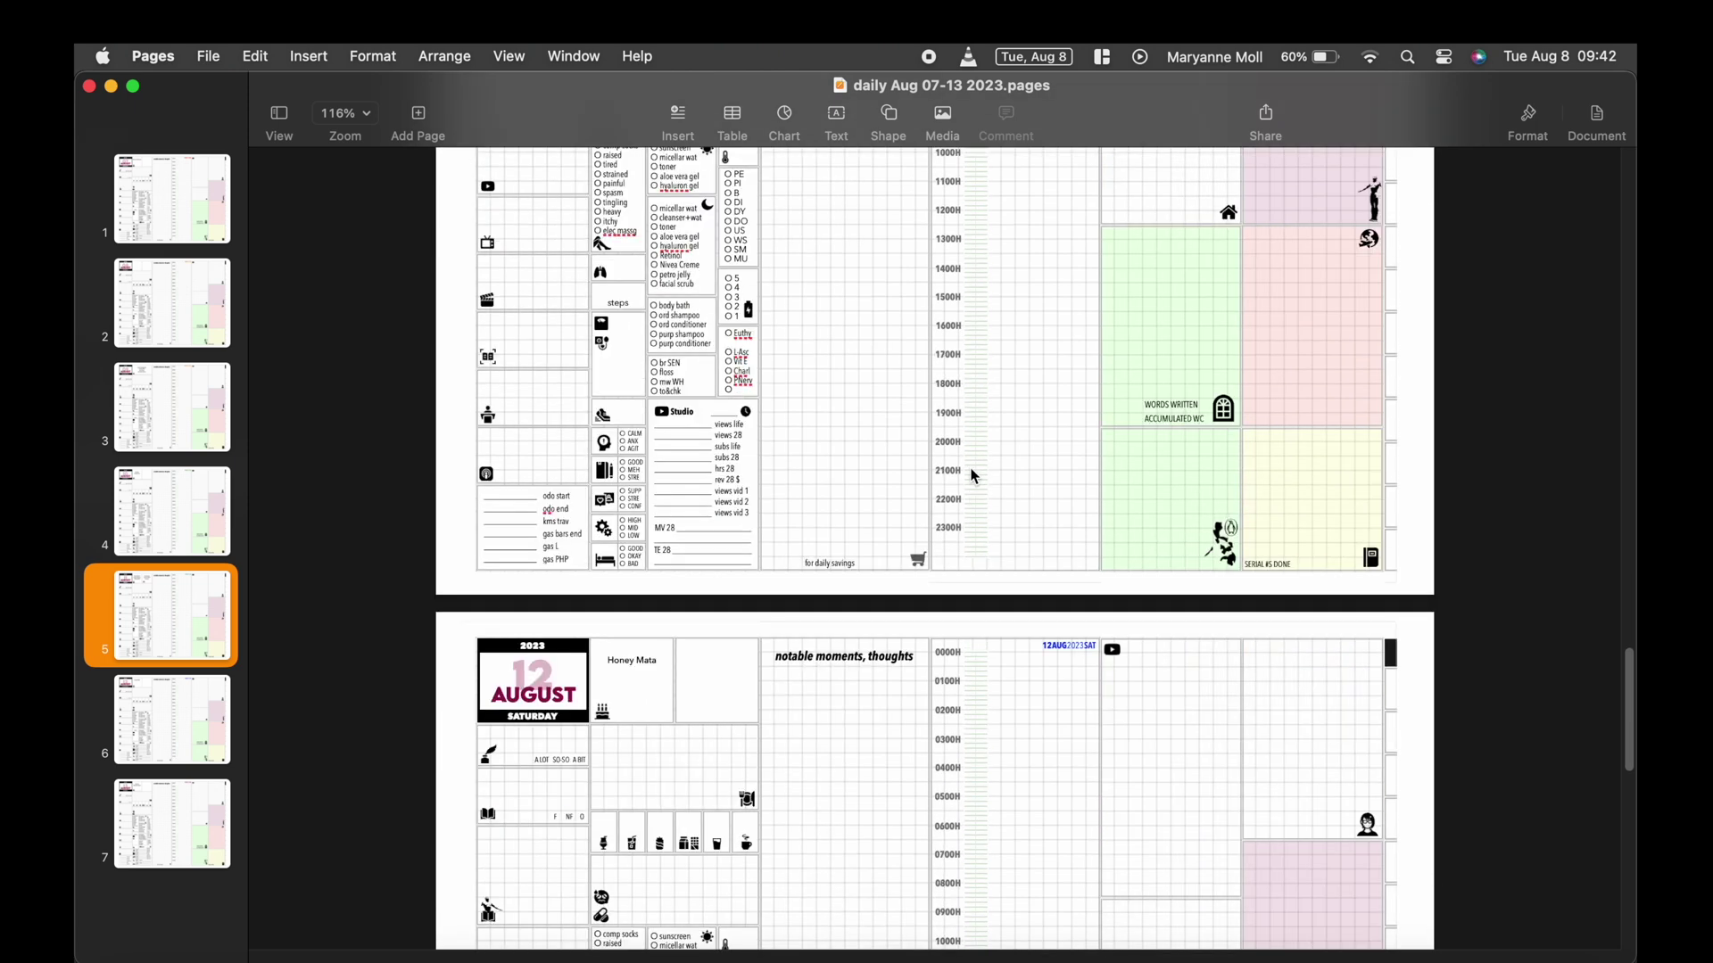
pyautogui.scroll(-20, 975, 475)
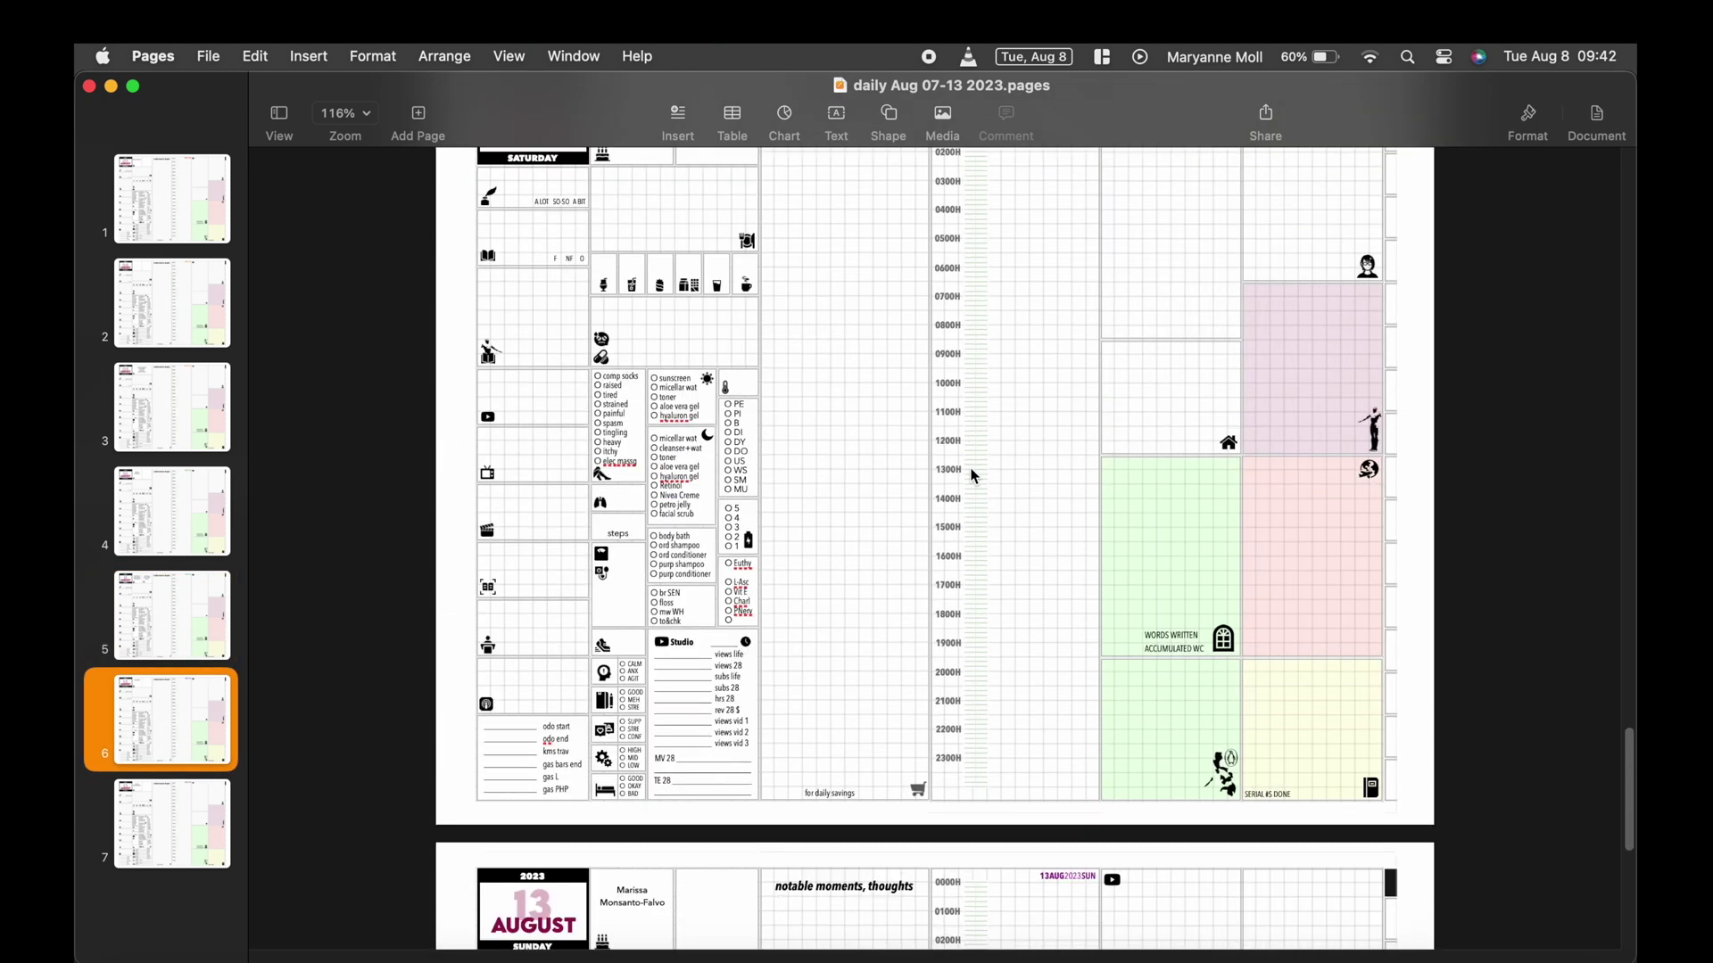
pyautogui.scroll(-4, 969, 477)
pyautogui.press('super+q')
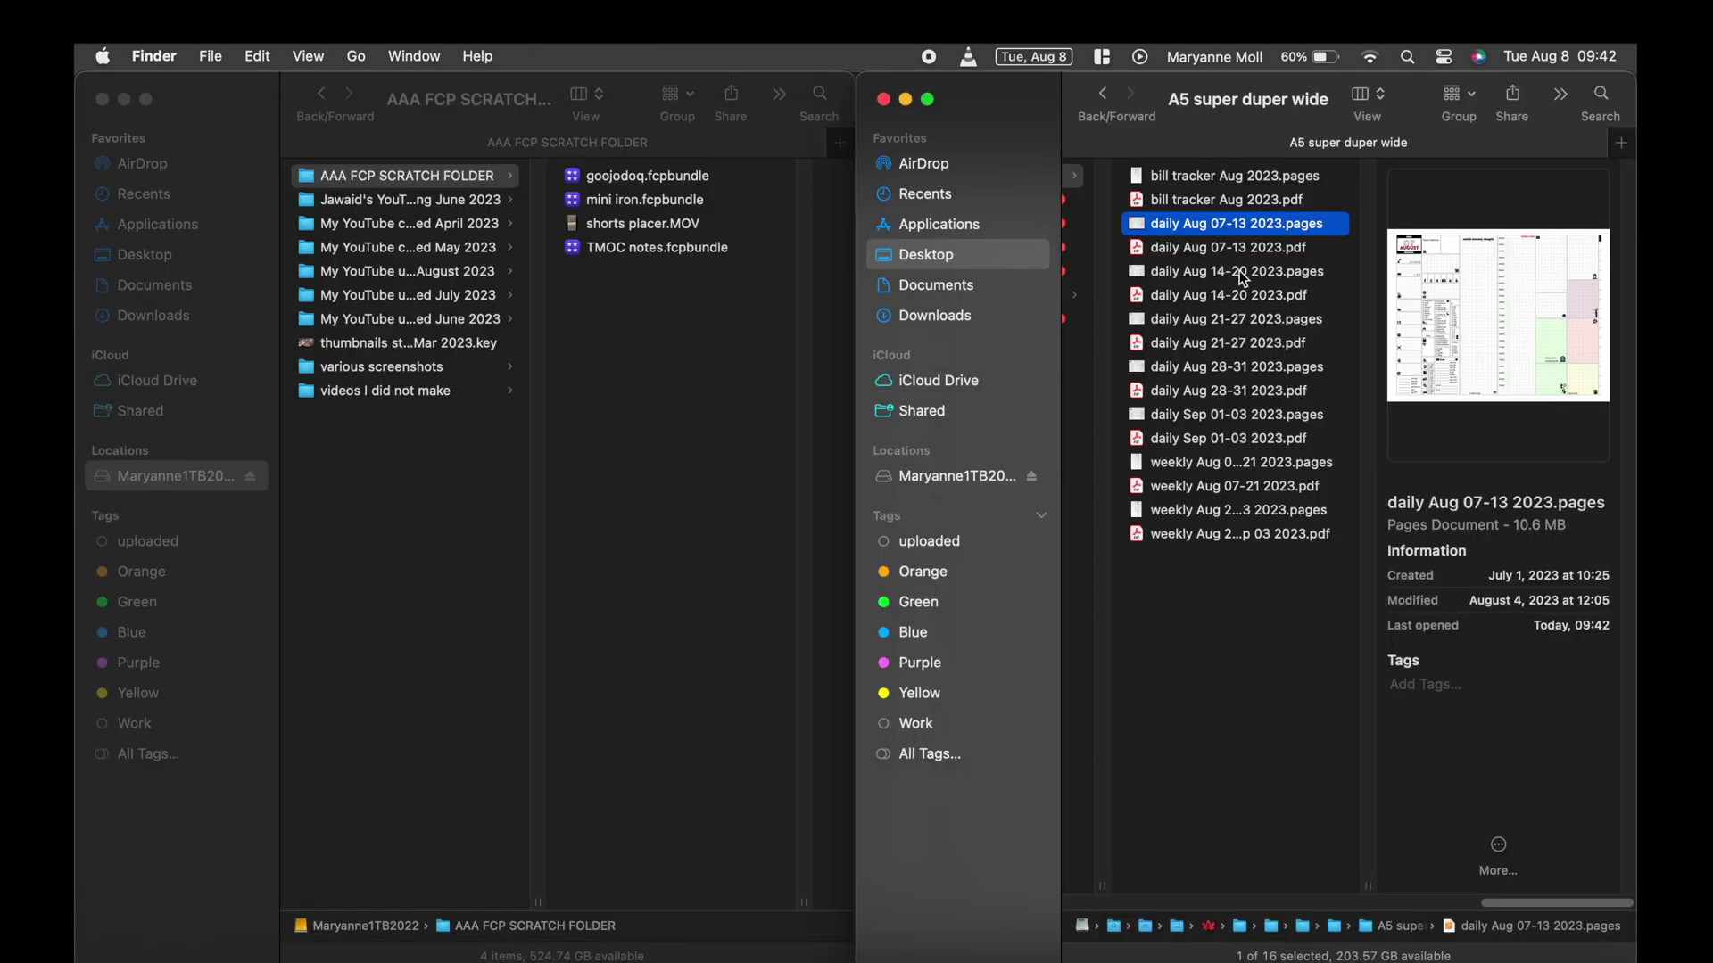
# Preview the Aug 14-20, Aug 21-27, Aug 28-31 and Sep 01-03 daily planner files
pyautogui.click(1245, 272)
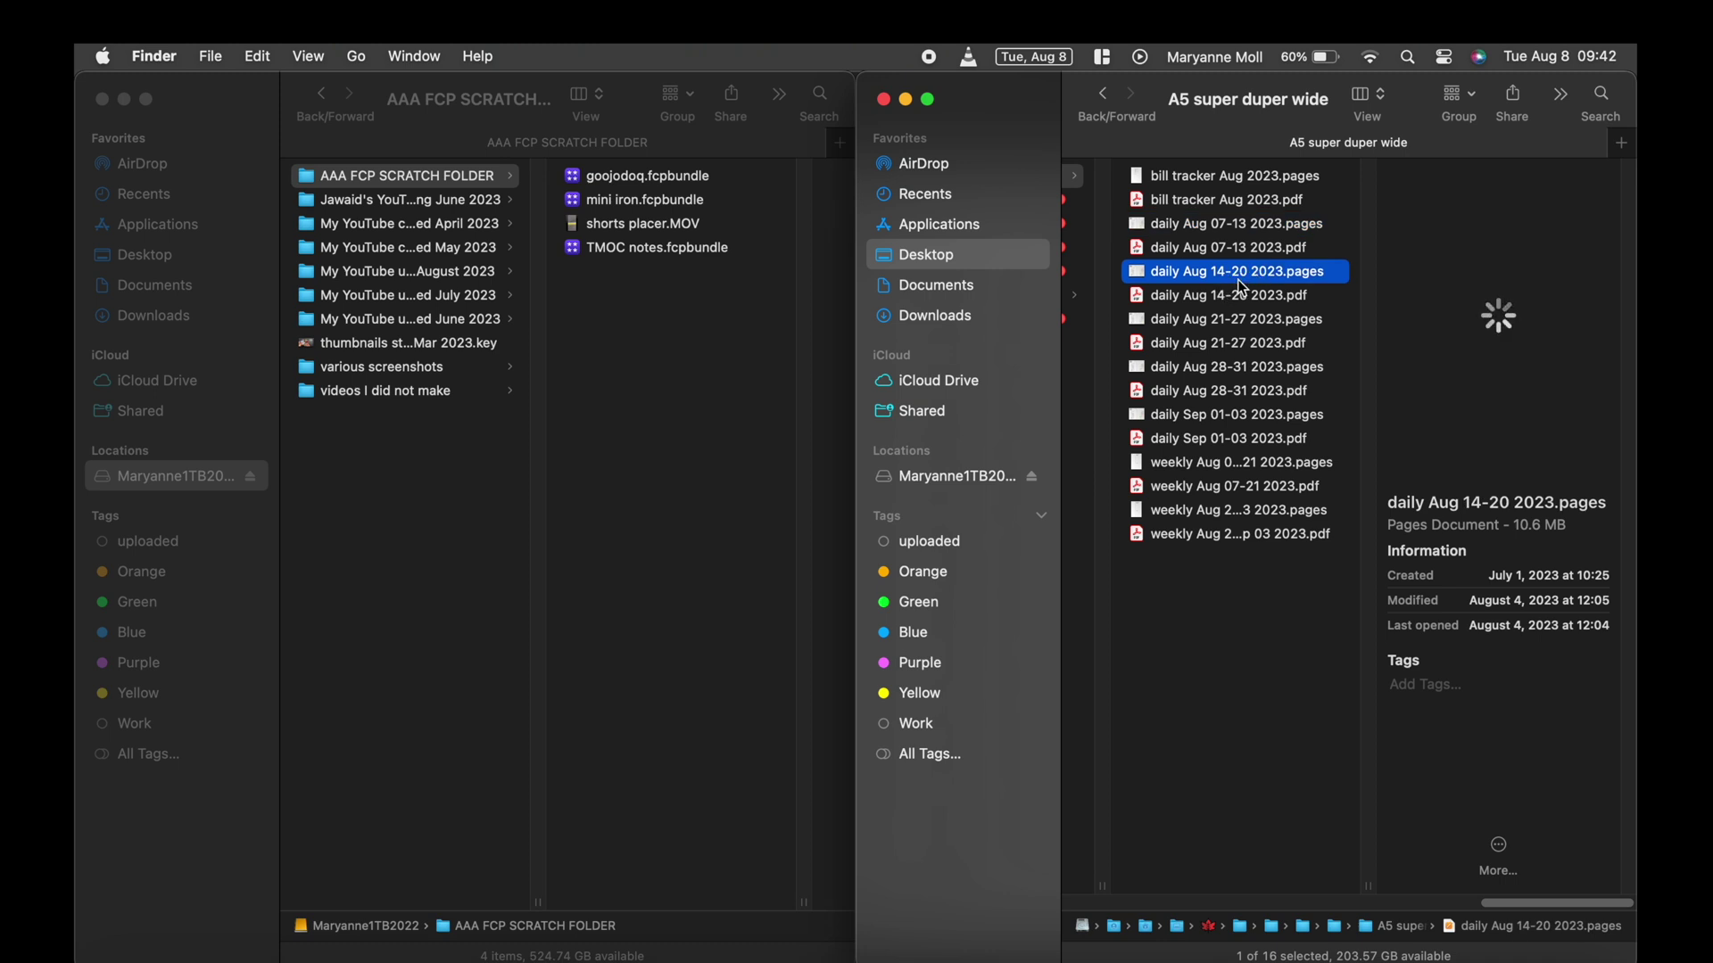
pyautogui.click(1240, 323)
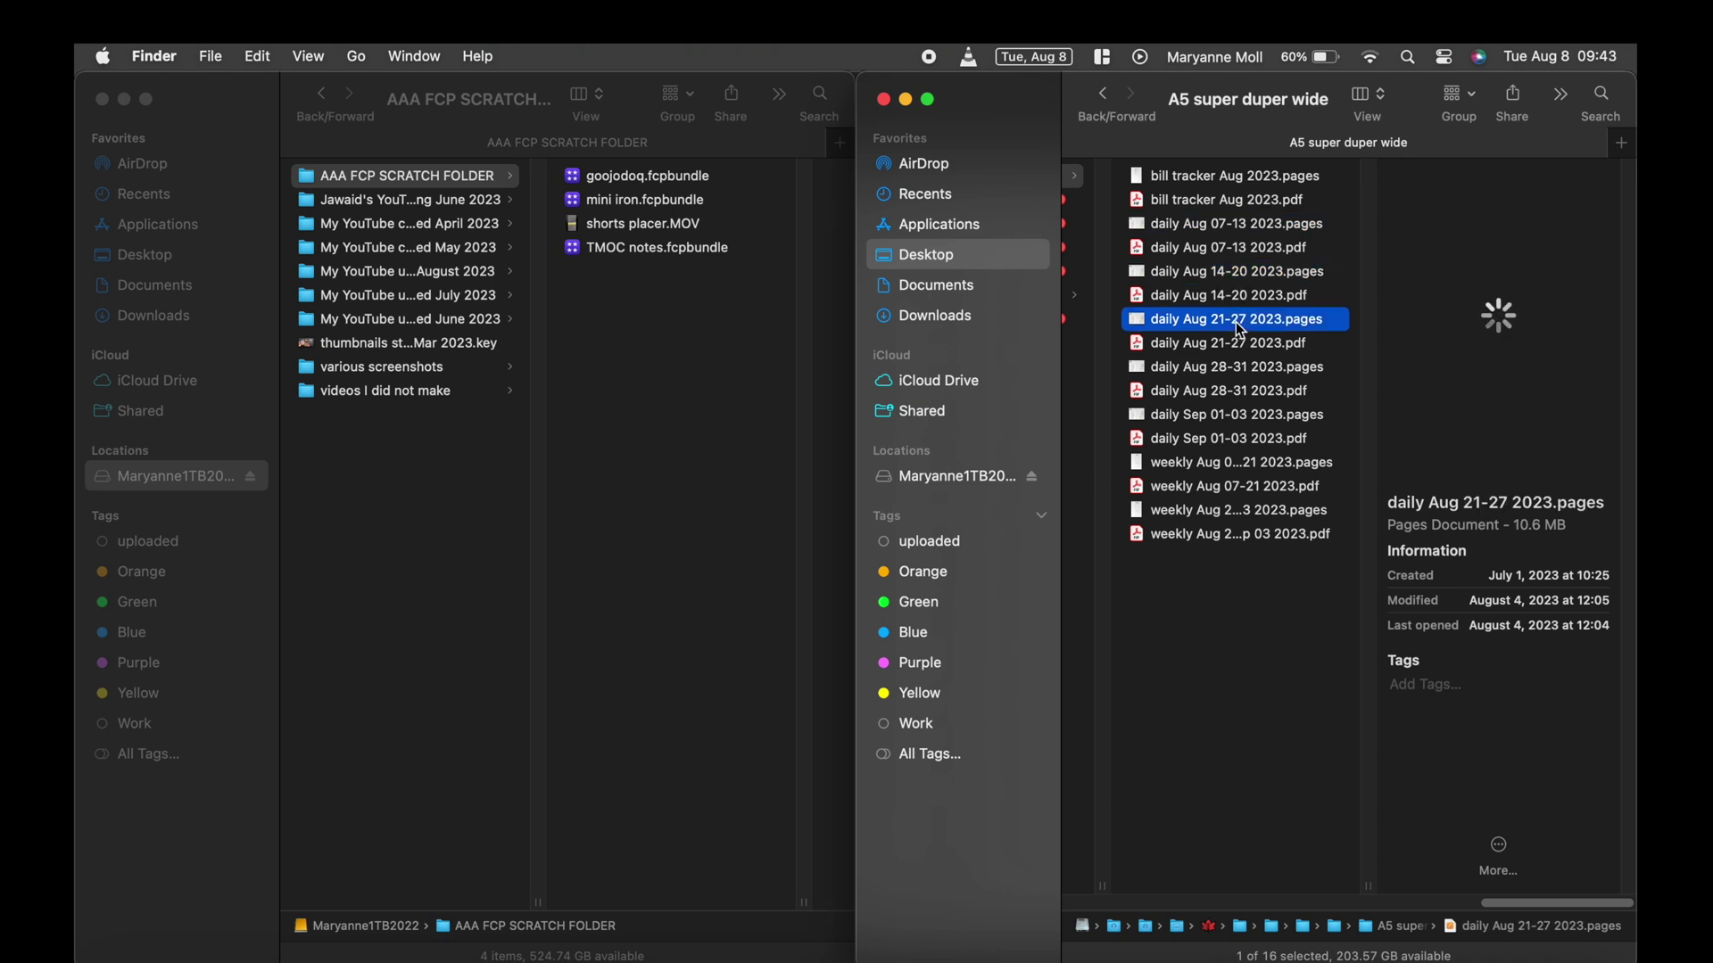
pyautogui.click(1239, 370)
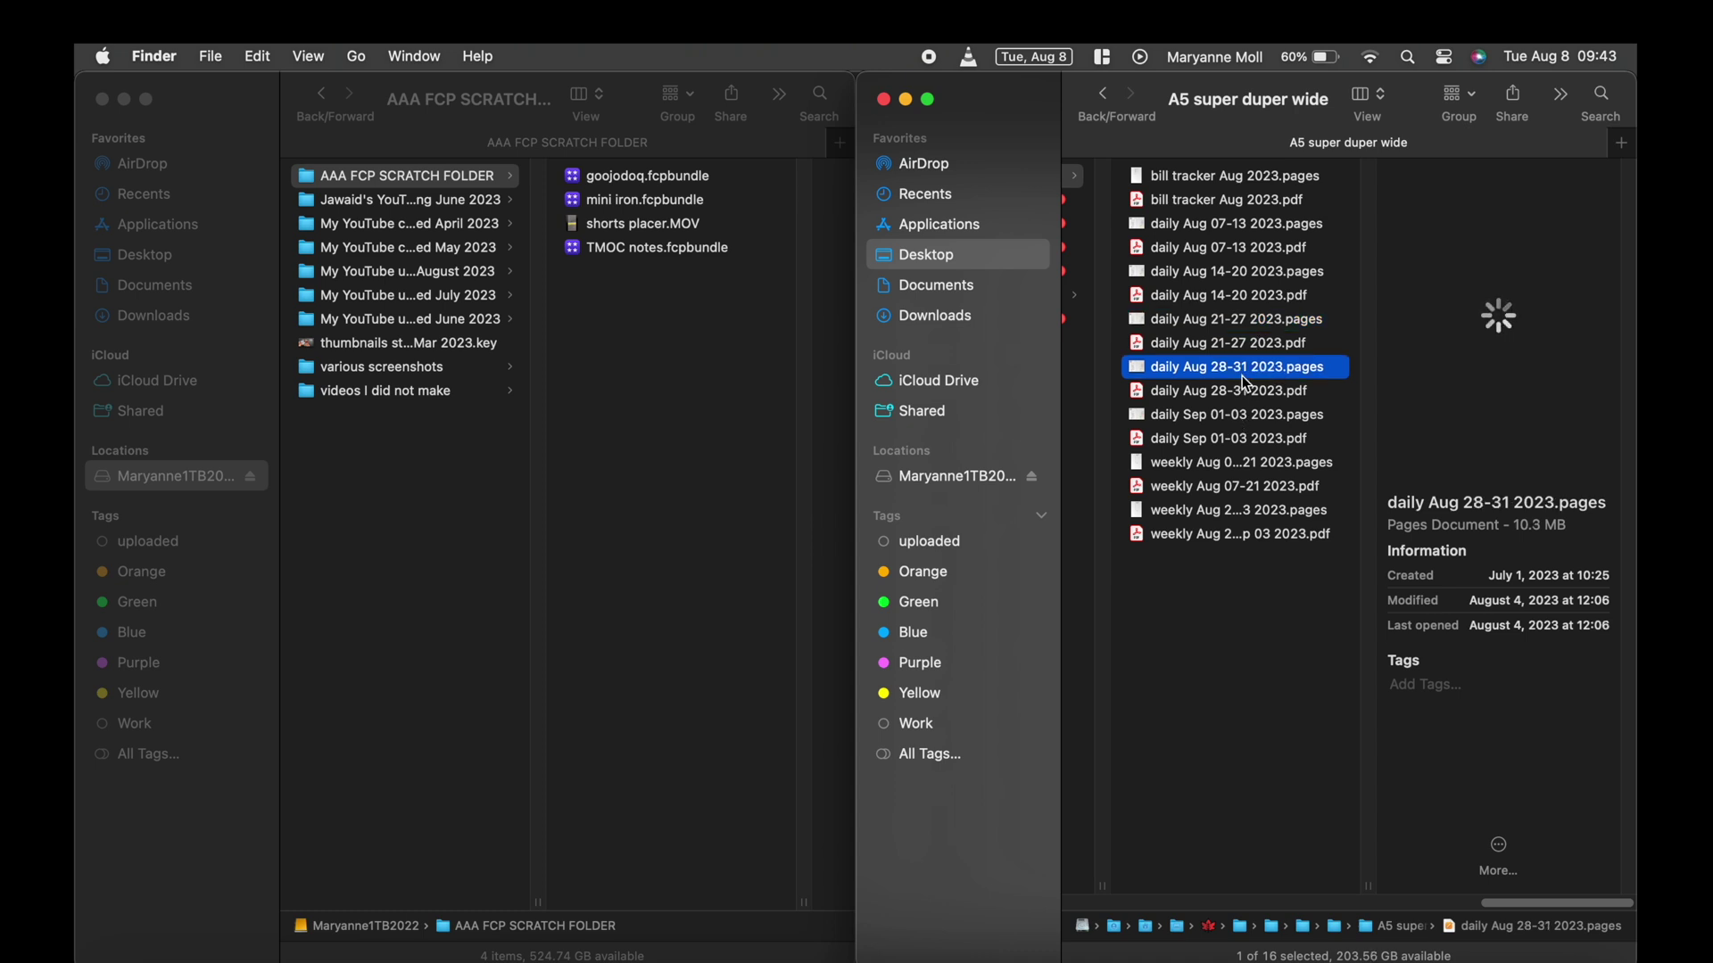
pyautogui.click(1227, 419)
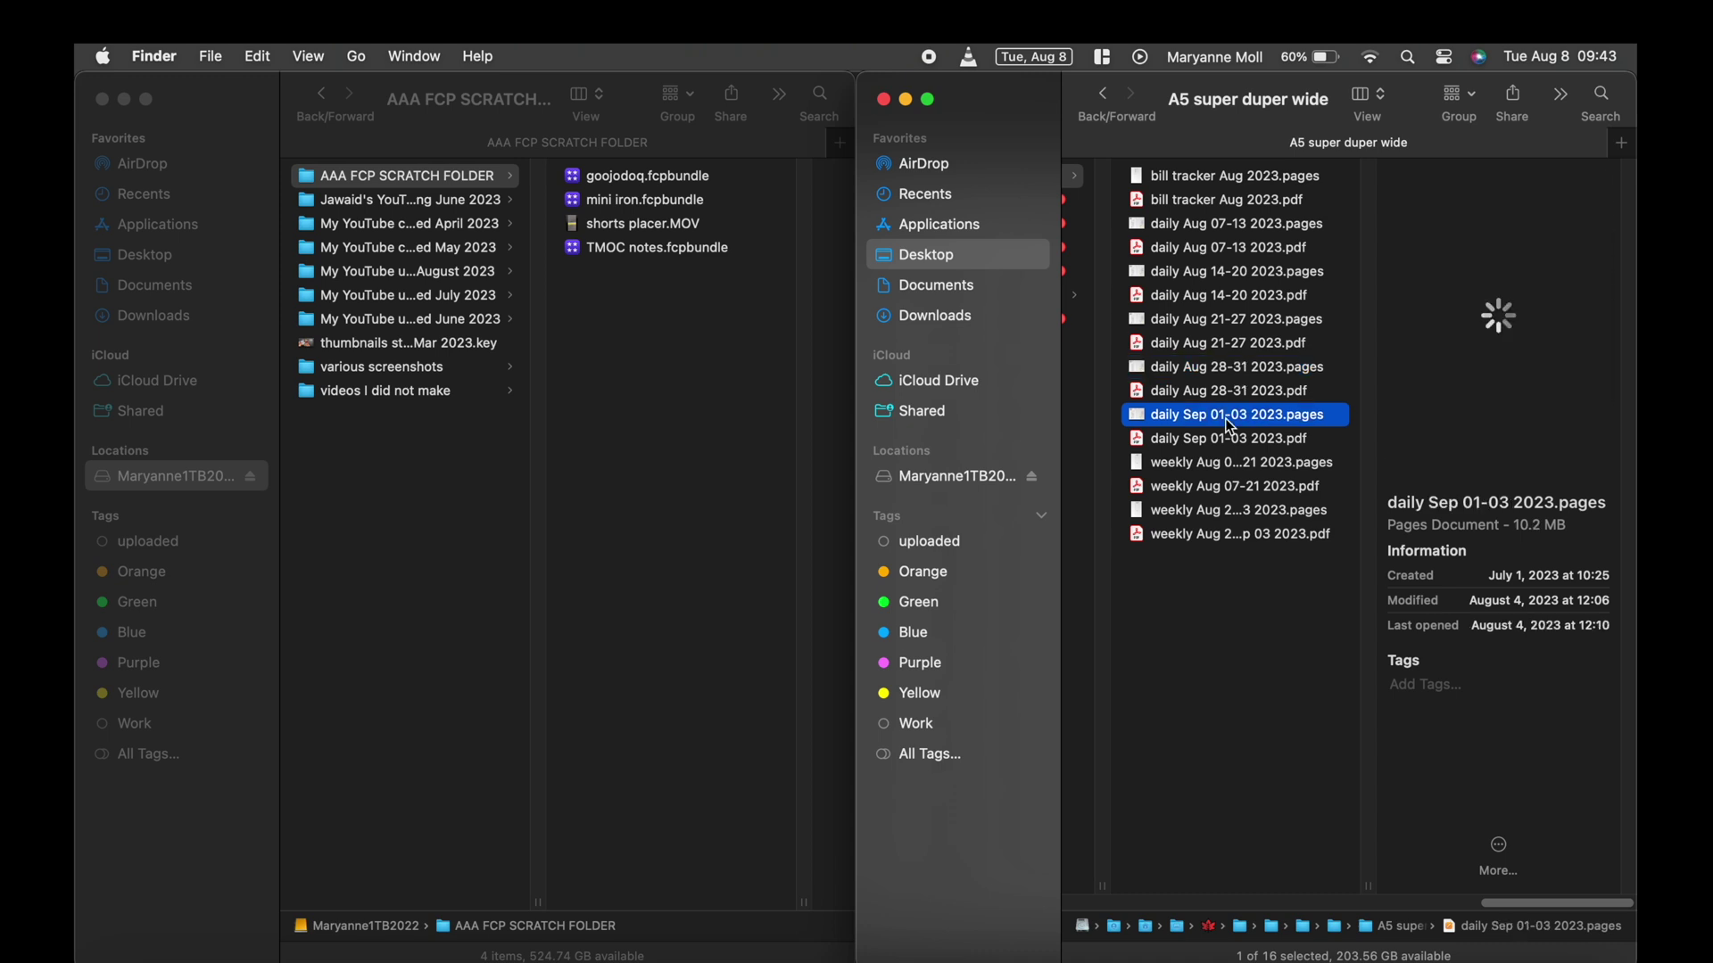
# Open the daily Aug 28-31 planner and view its 28 to 31 August pages
pyautogui.doubleClick(1235, 371)
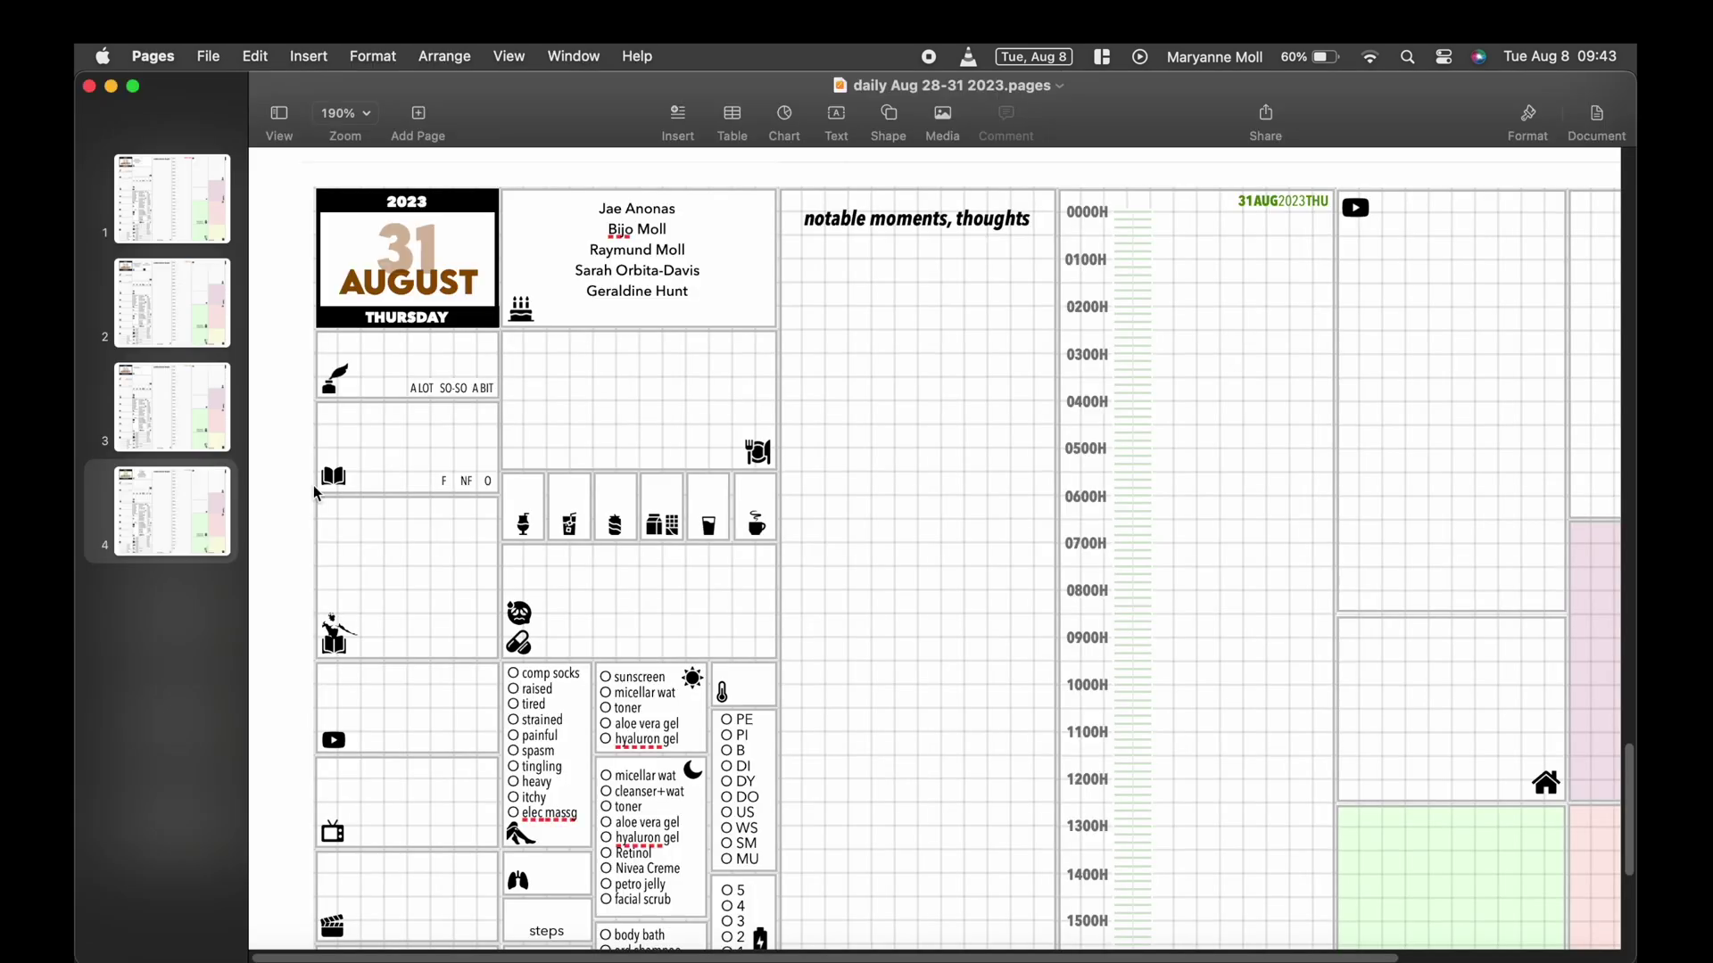
pyautogui.click(193, 210)
pyautogui.click(188, 343)
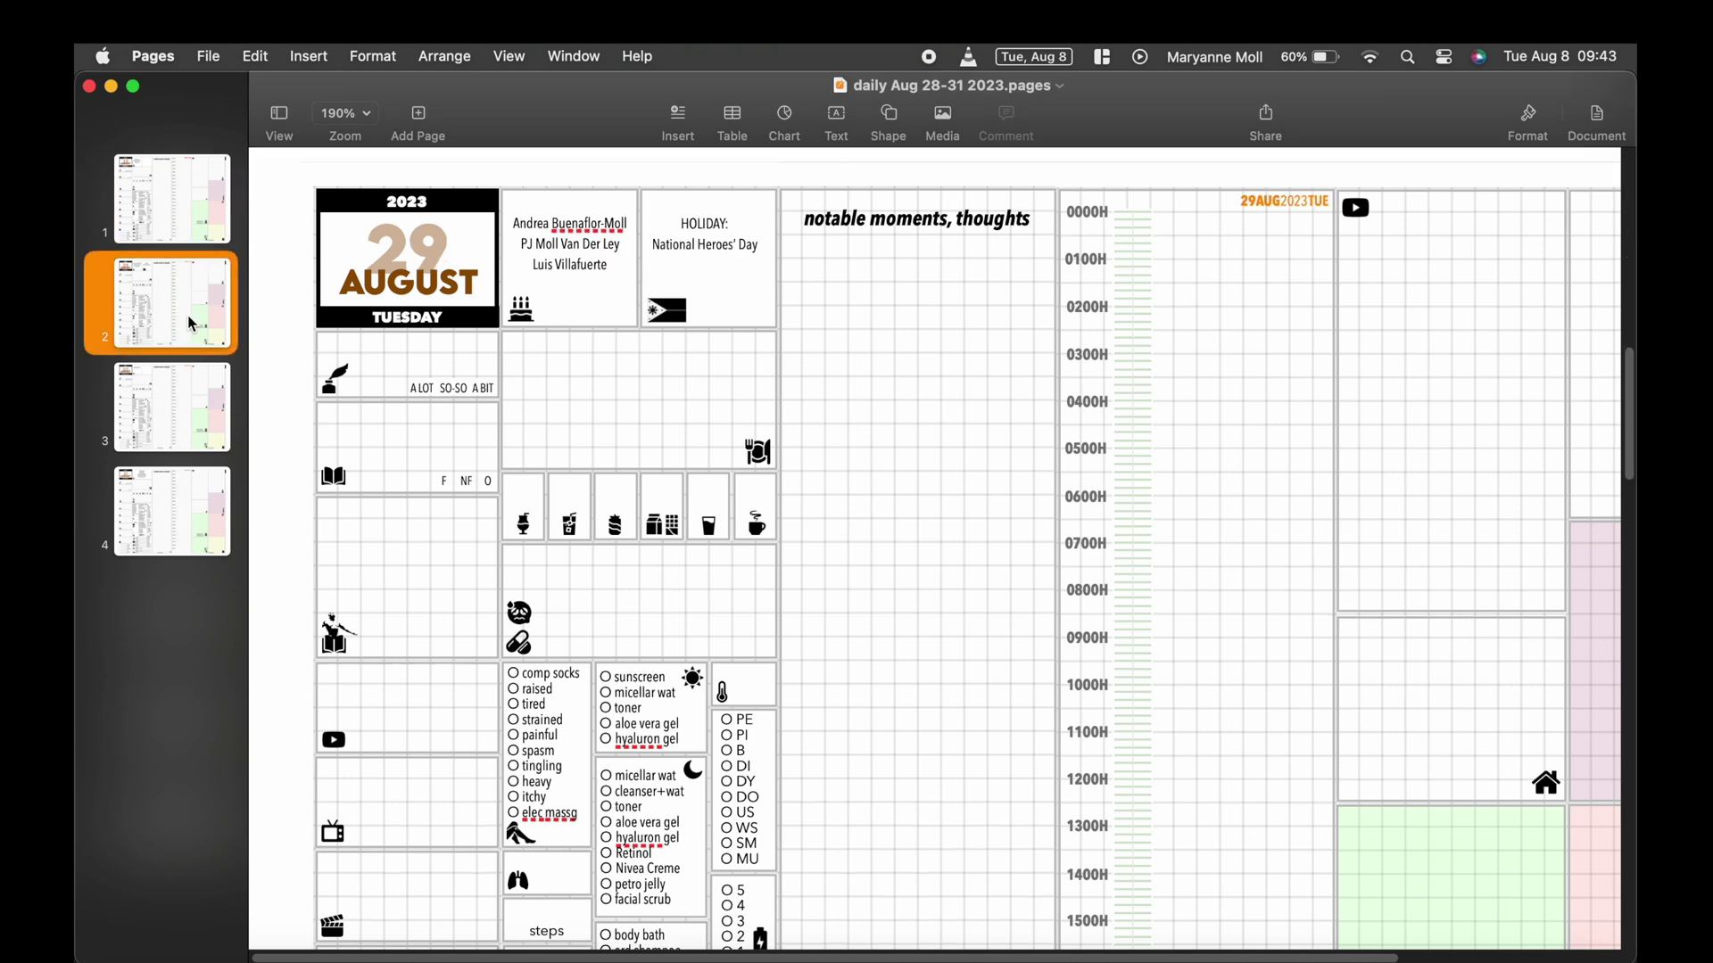
pyautogui.click(186, 403)
pyautogui.click(196, 498)
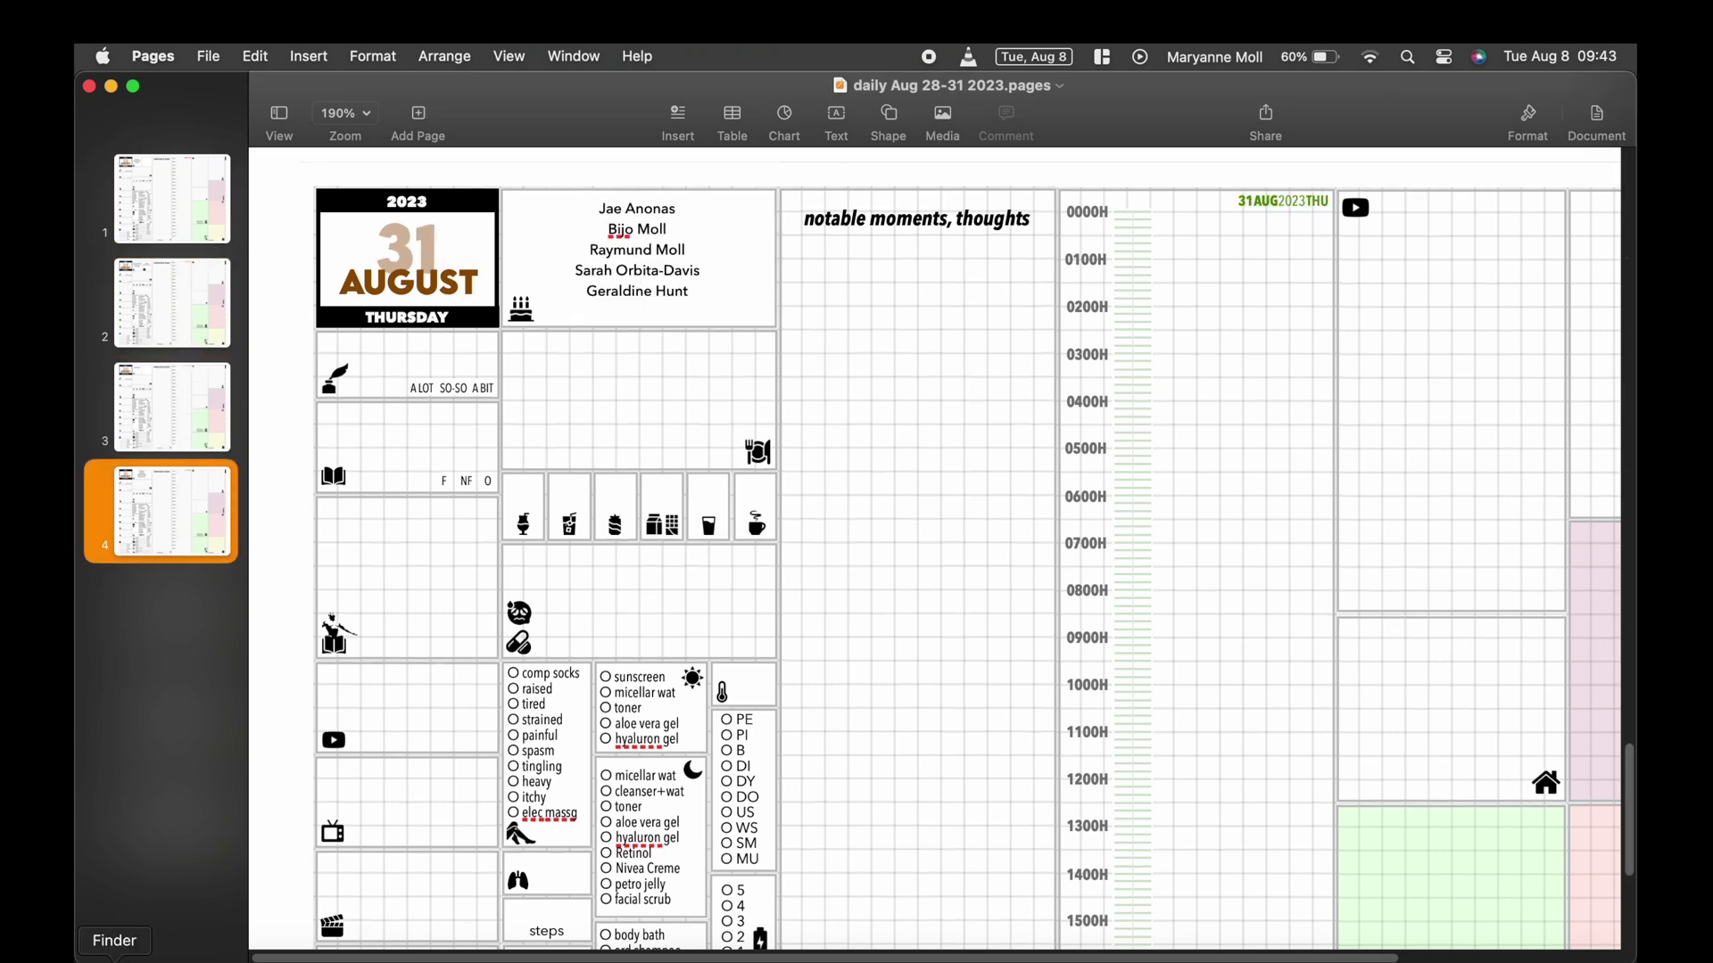
# Open the Sep 01-03 planner, view its 01–03 September pages, then select weekly Aug 07-21 in Finder
pyautogui.doubleClick(1240, 399)
pyautogui.click(184, 217)
pyautogui.click(191, 336)
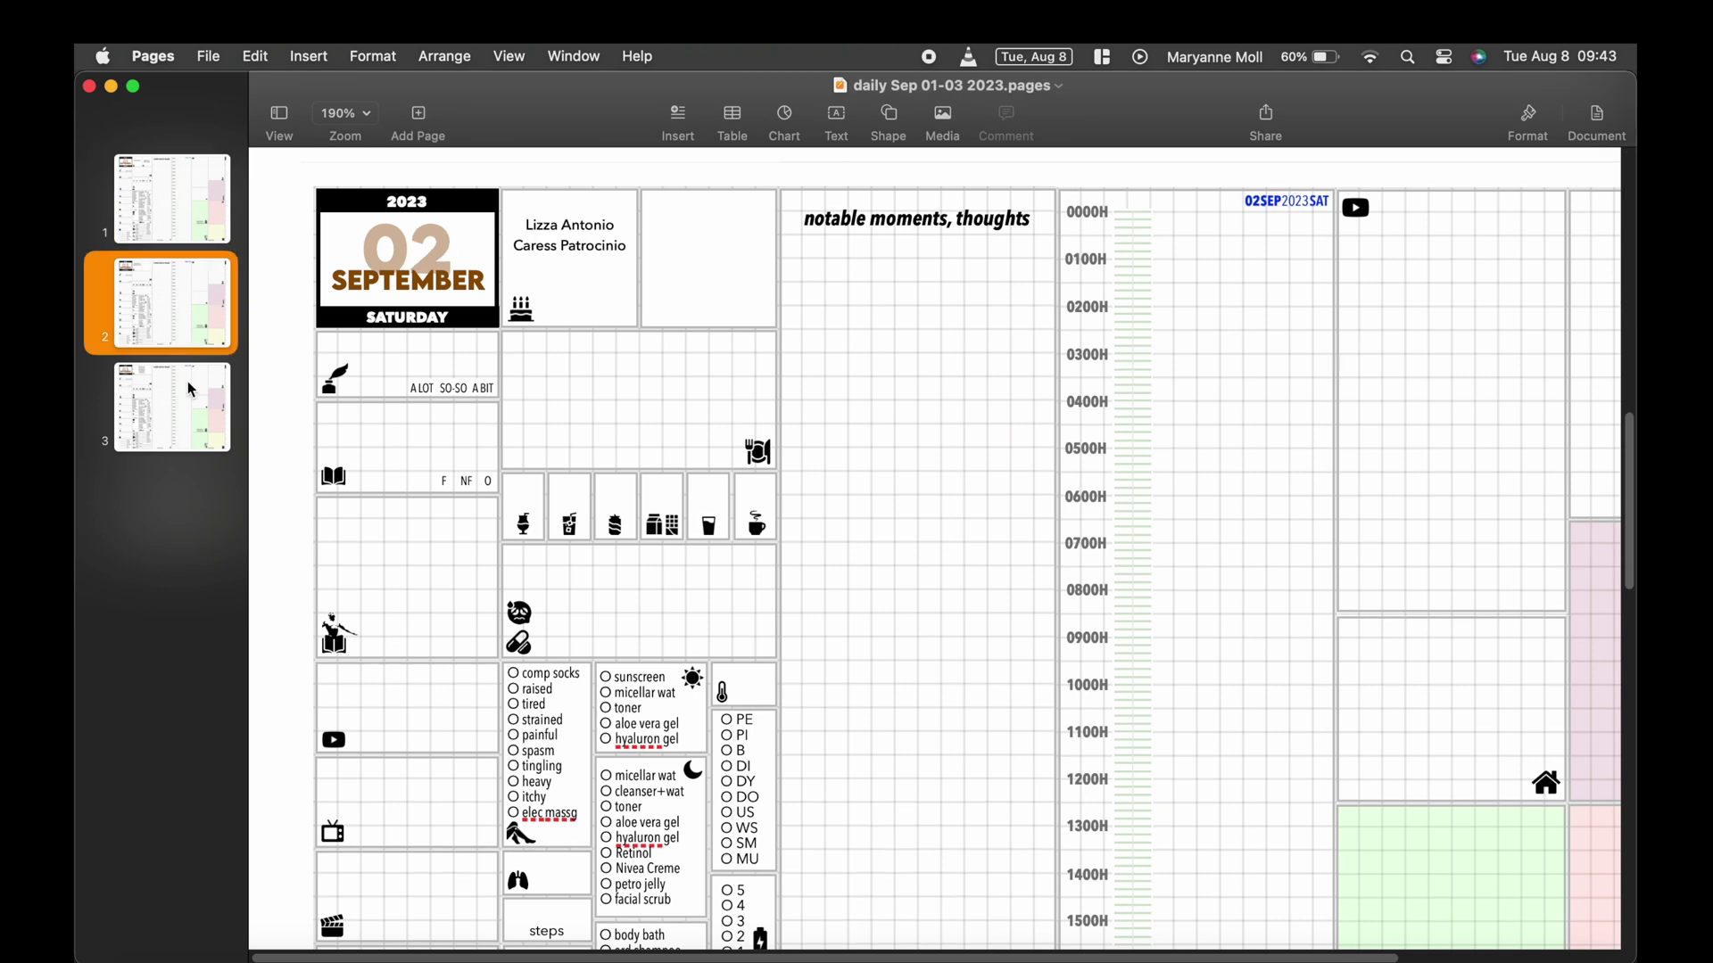
pyautogui.click(187, 383)
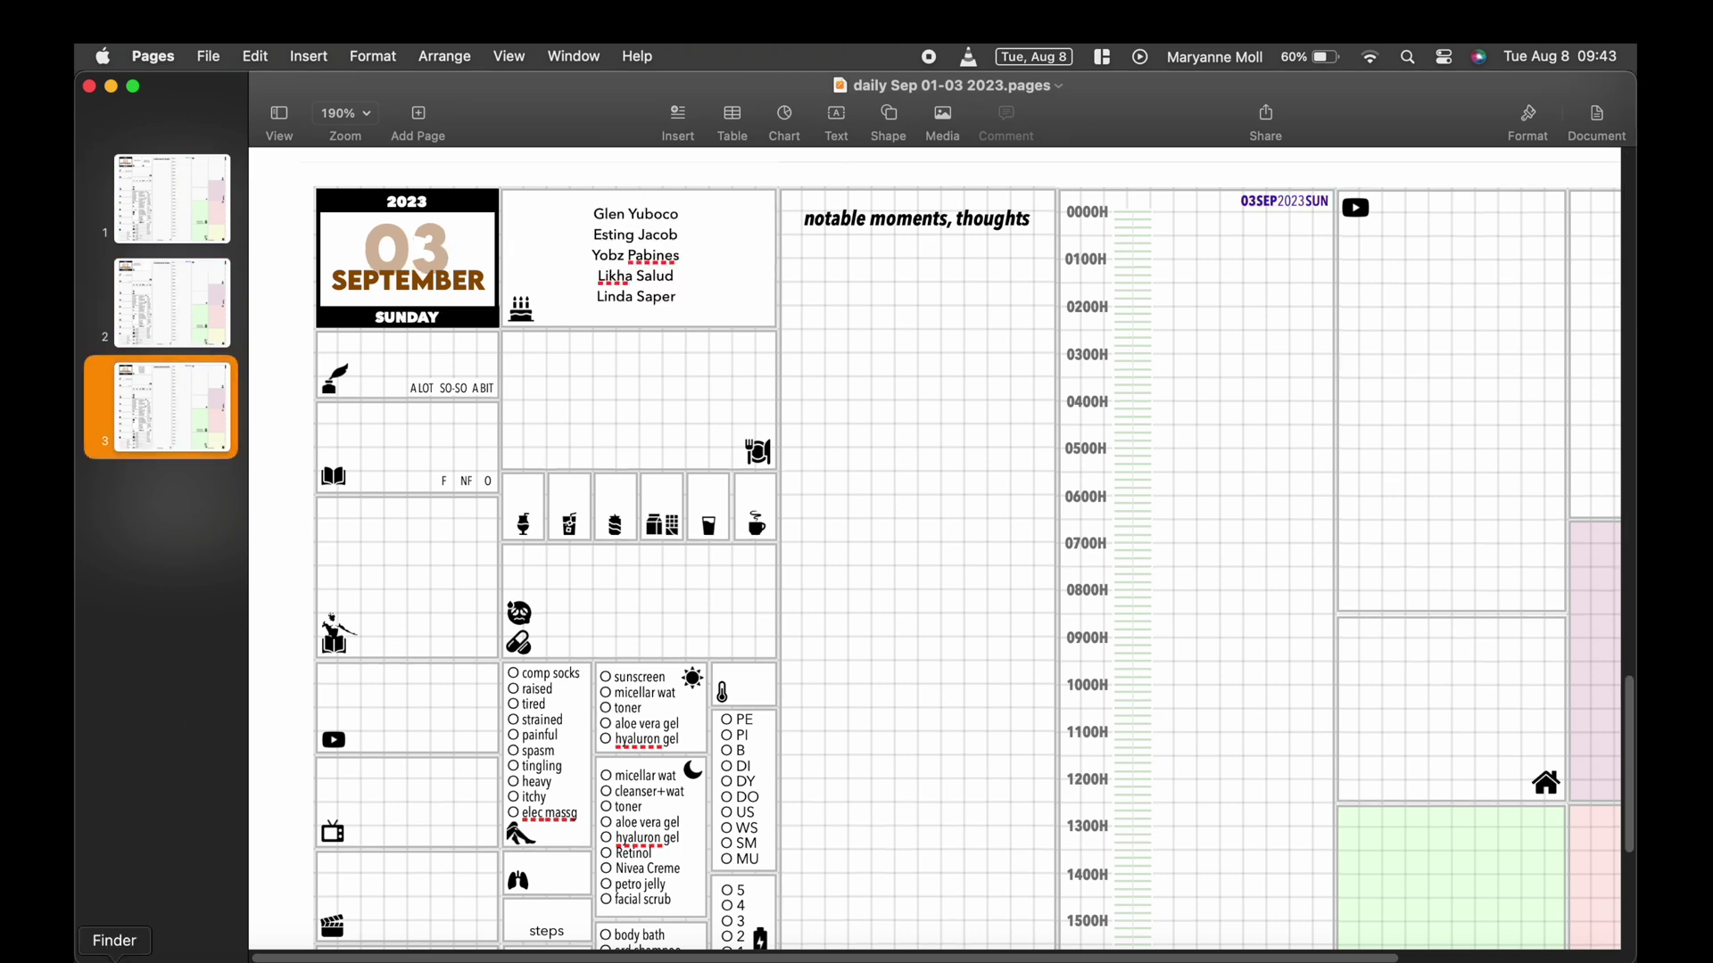
pyautogui.click(105, 959)
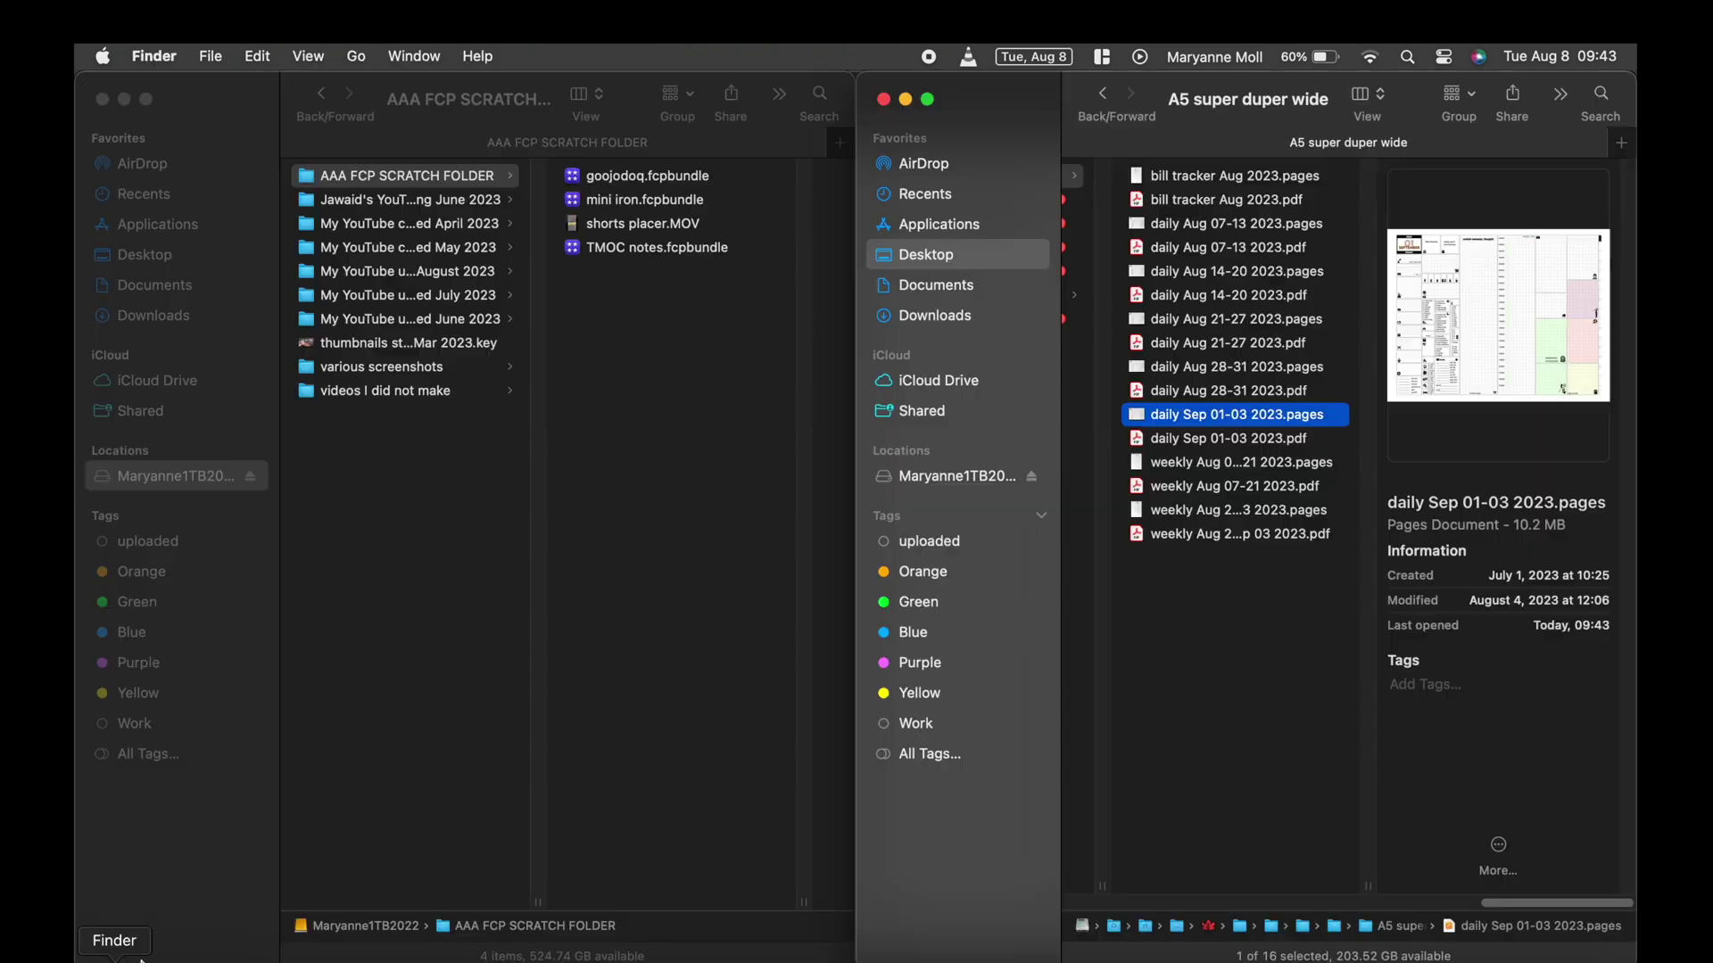
pyautogui.click(1289, 466)
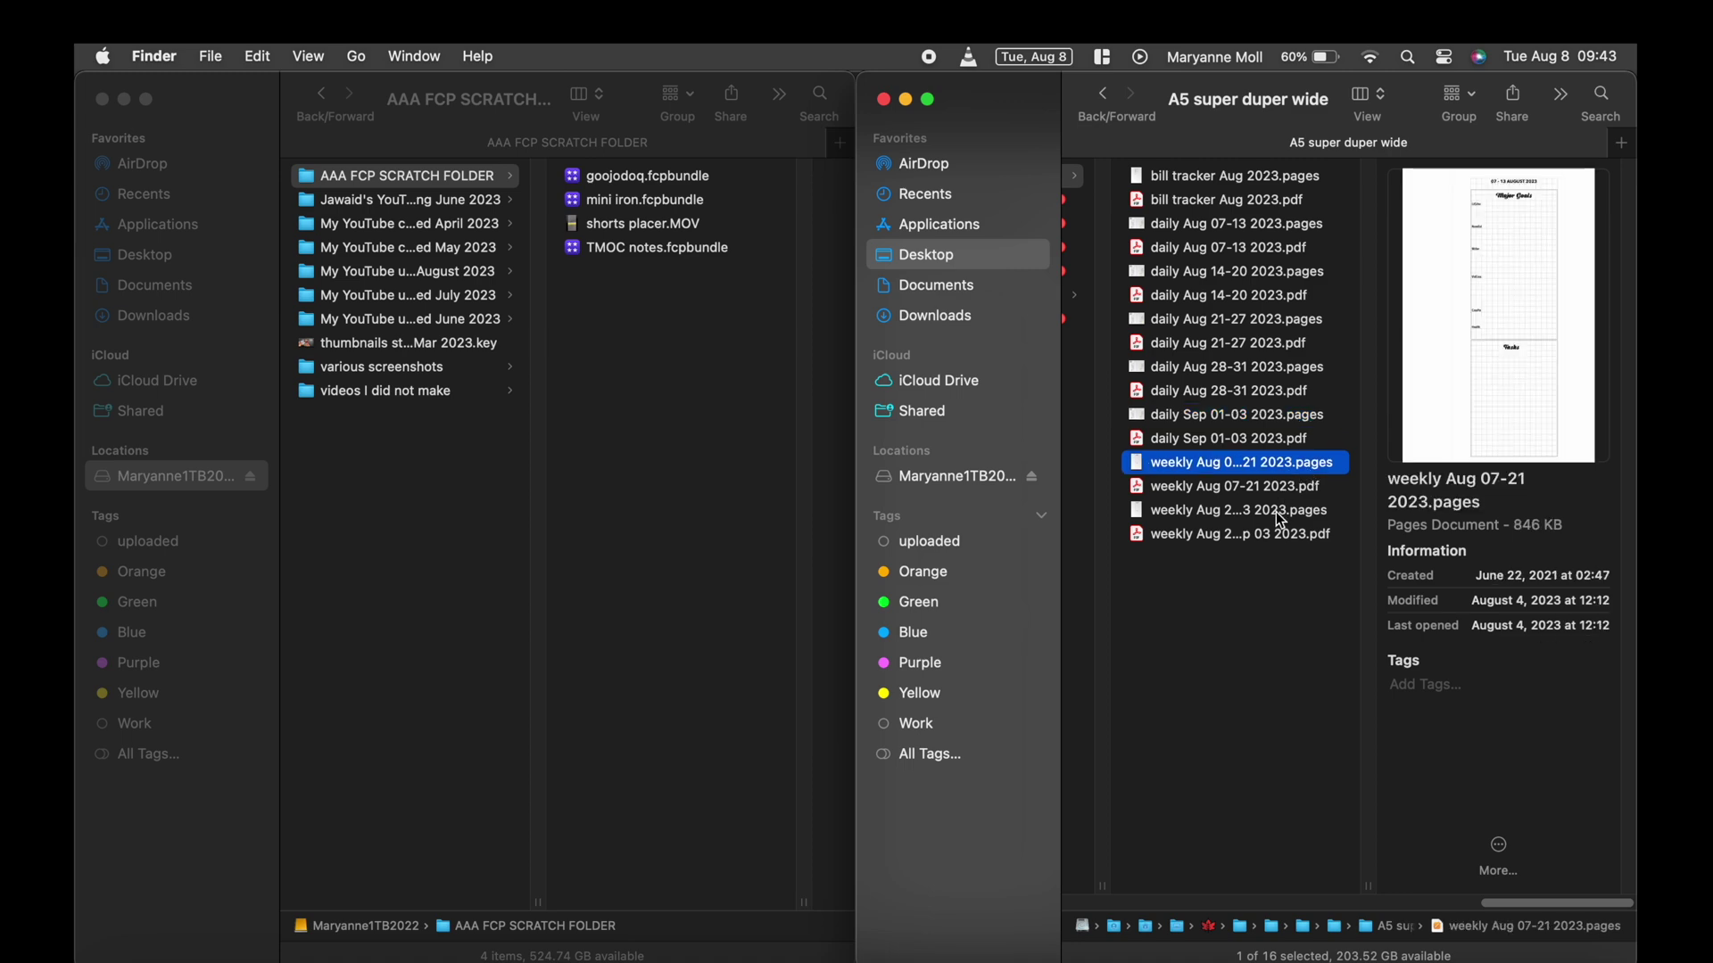
# Open the weekly Aug 07-21 planner and flip through its three weekly pages to 21–27 August
pyautogui.doubleClick(1282, 467)
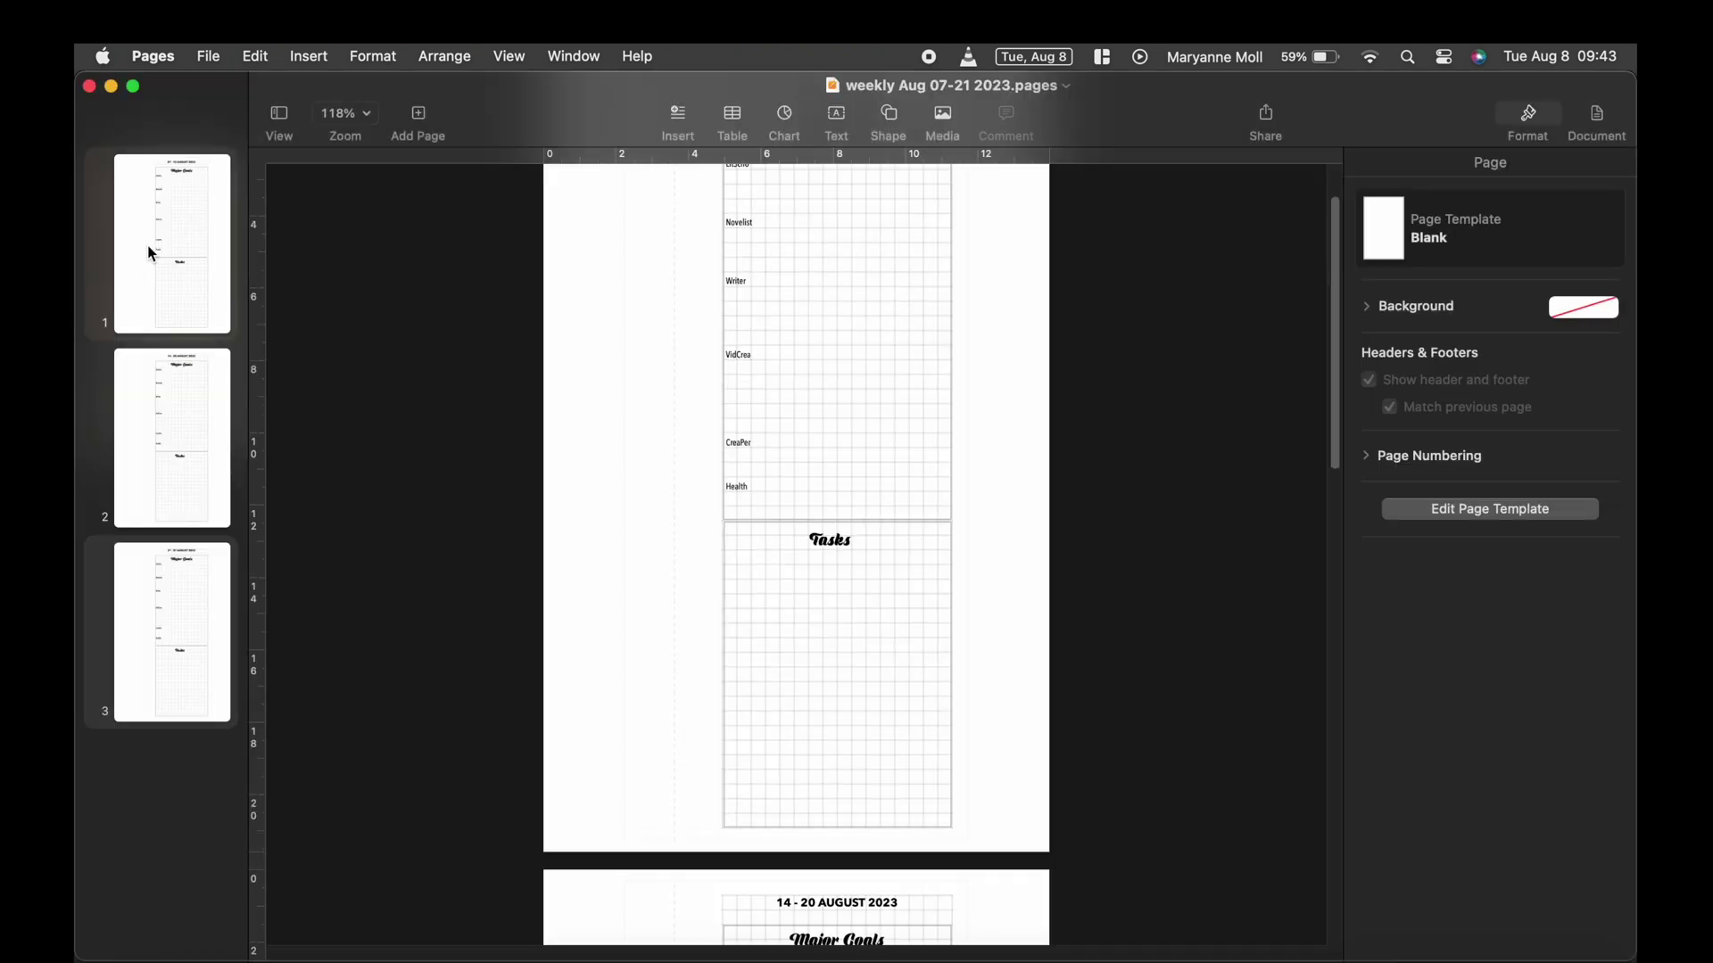
pyautogui.click(151, 253)
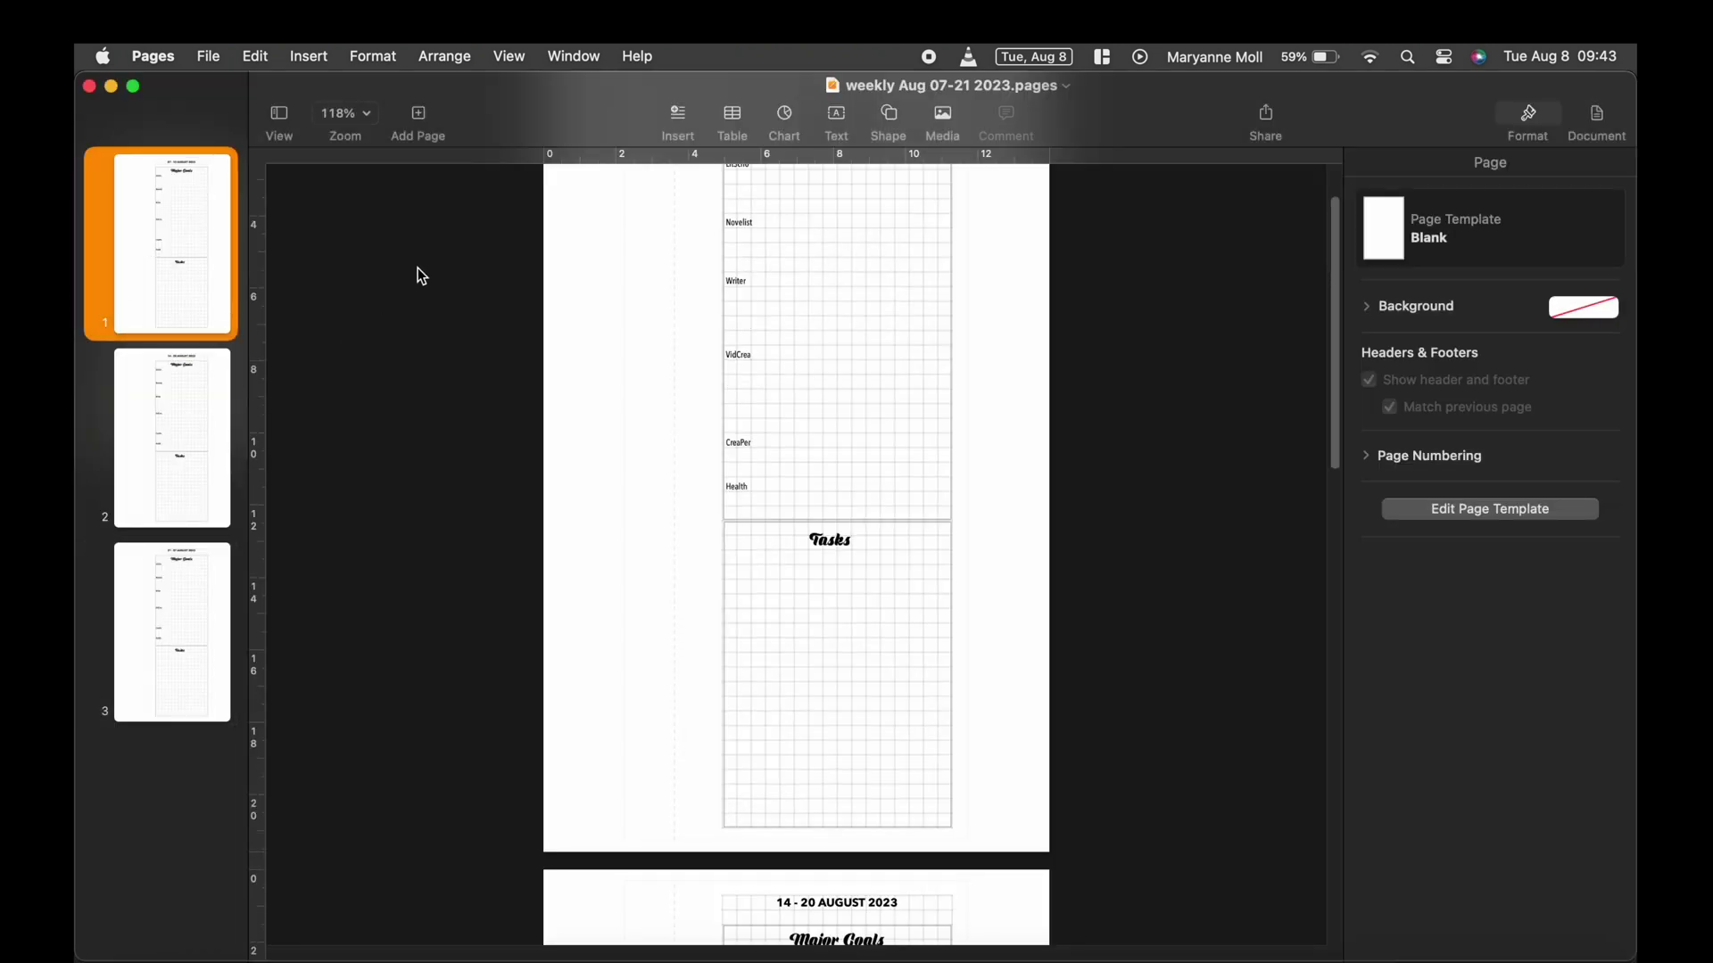
pyautogui.moveTo(1337, 260); pyautogui.dragTo(1337, 232)
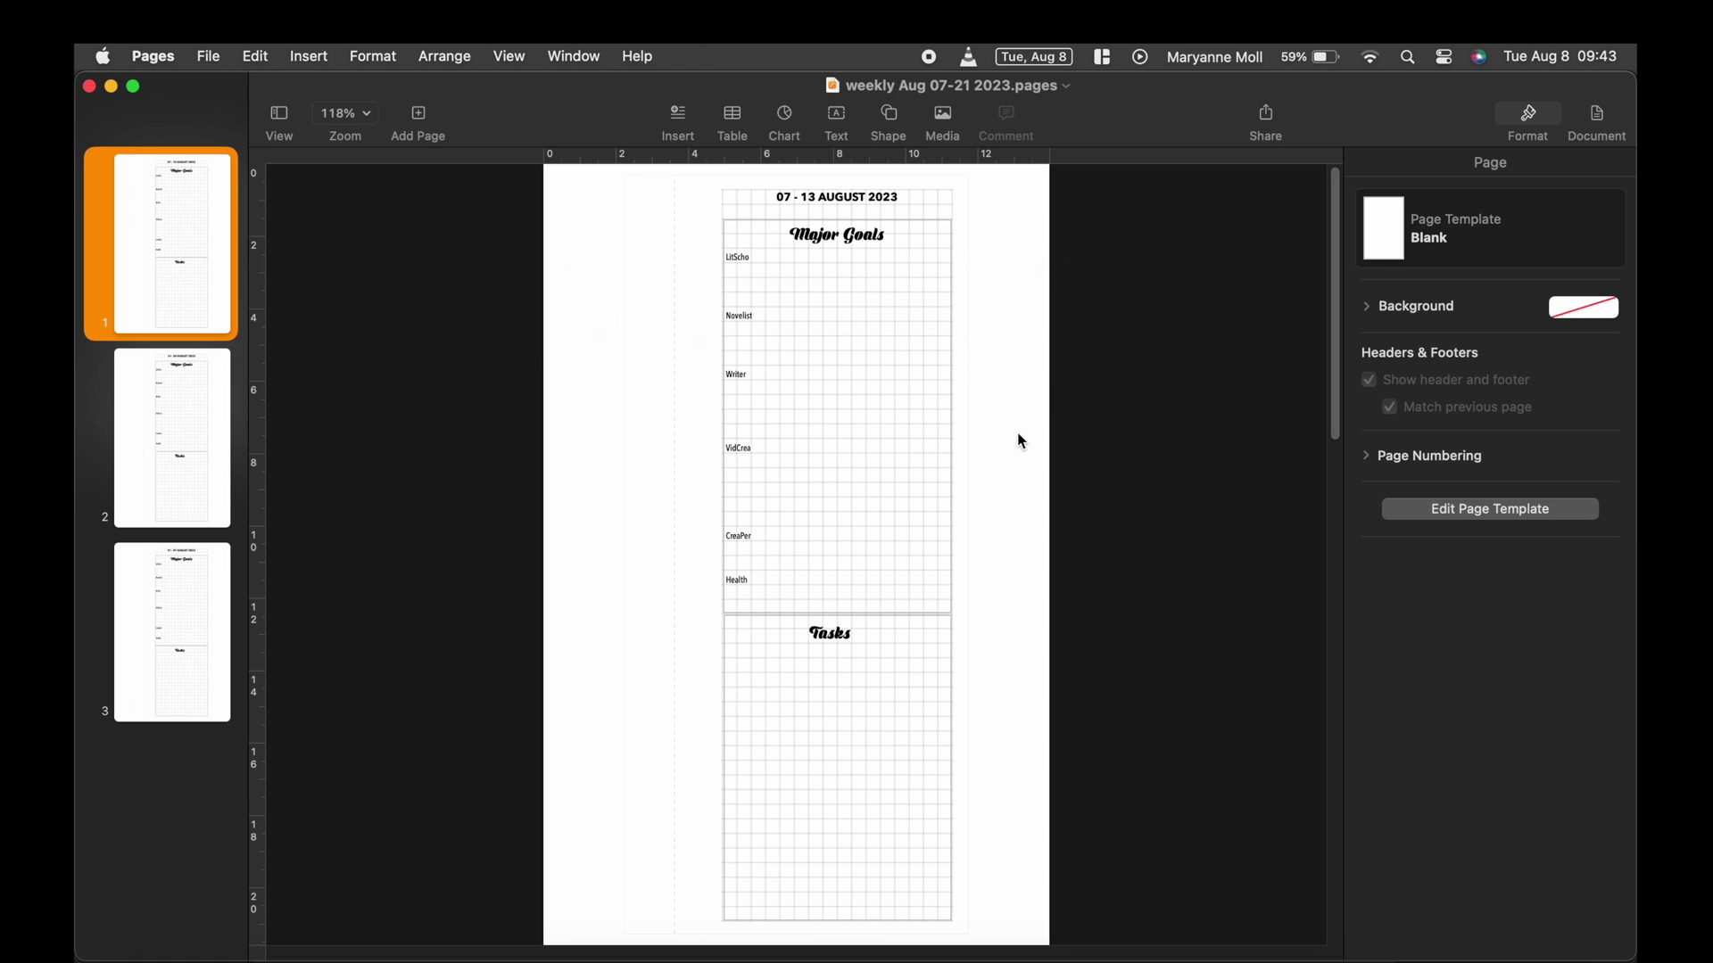
pyautogui.click(204, 455)
pyautogui.click(192, 608)
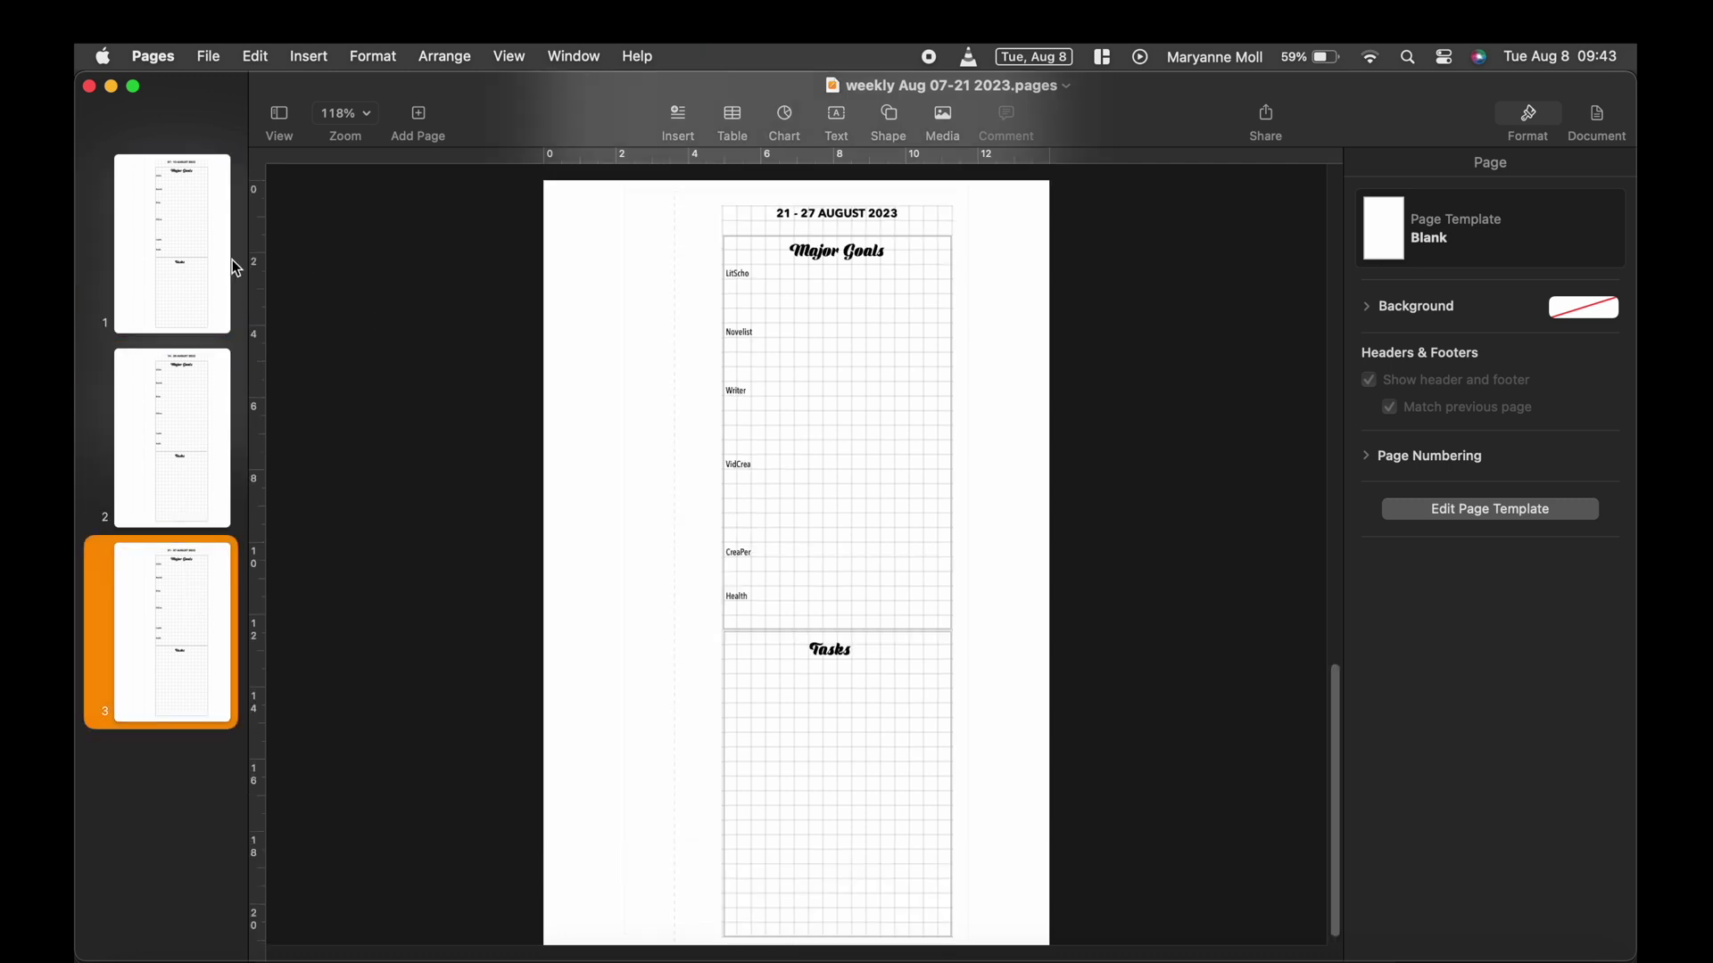
pyautogui.click(221, 228)
pyautogui.click(183, 419)
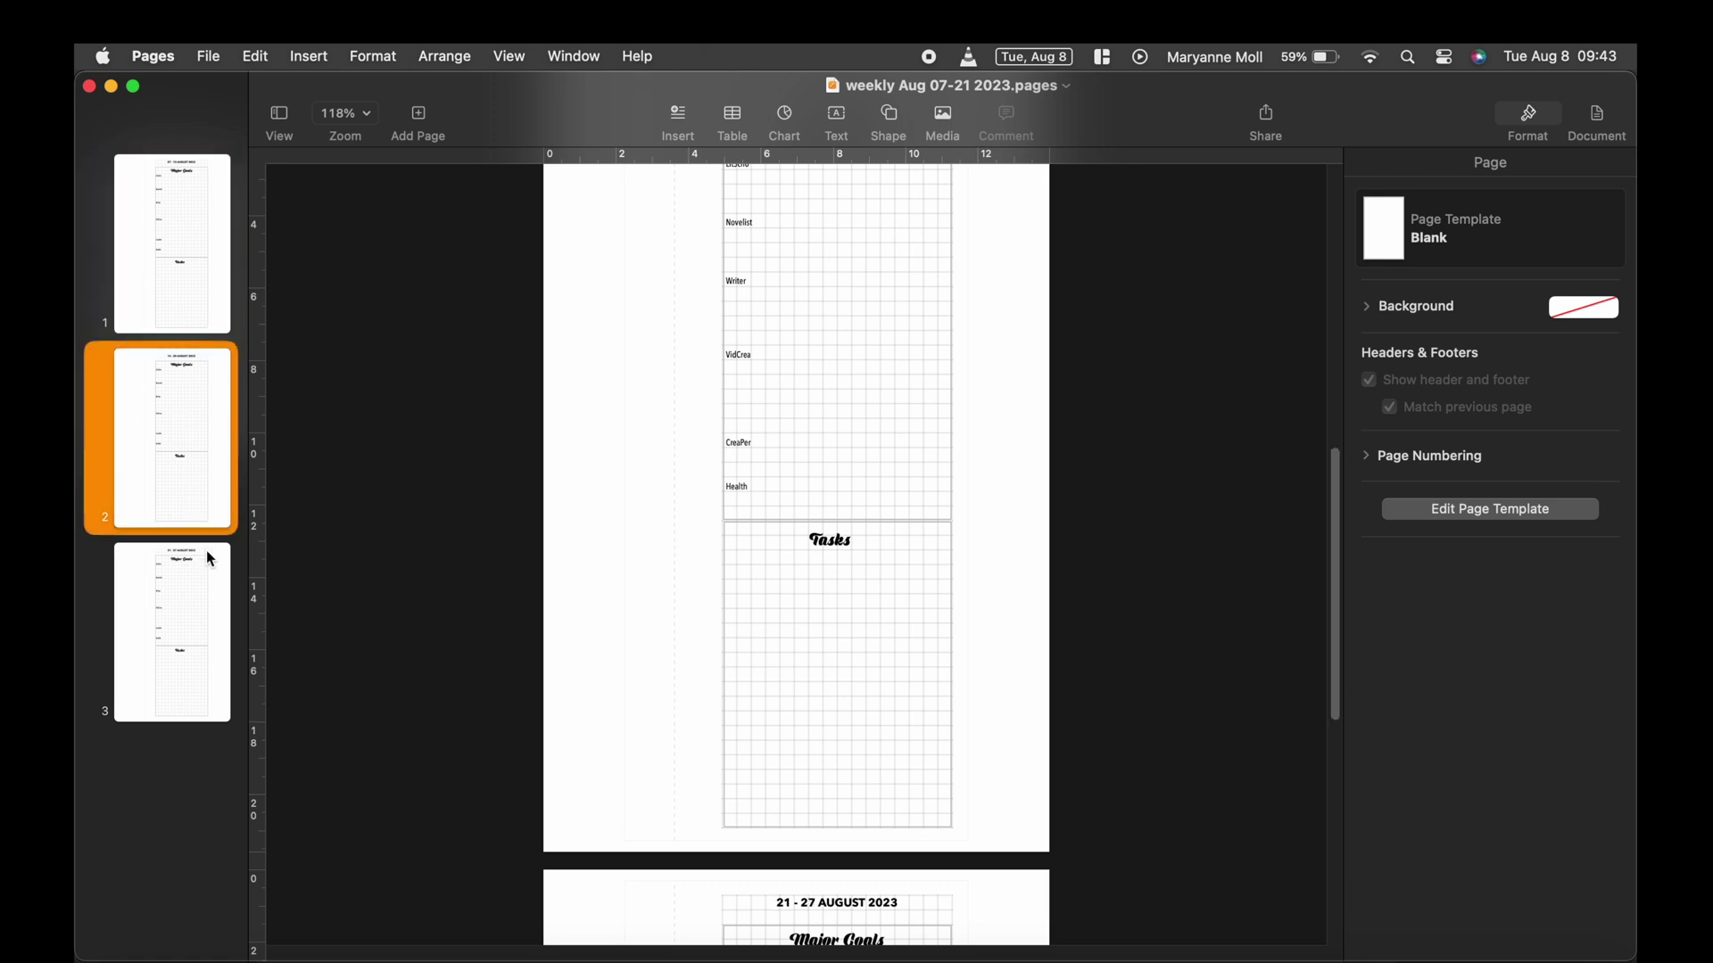
pyautogui.click(192, 614)
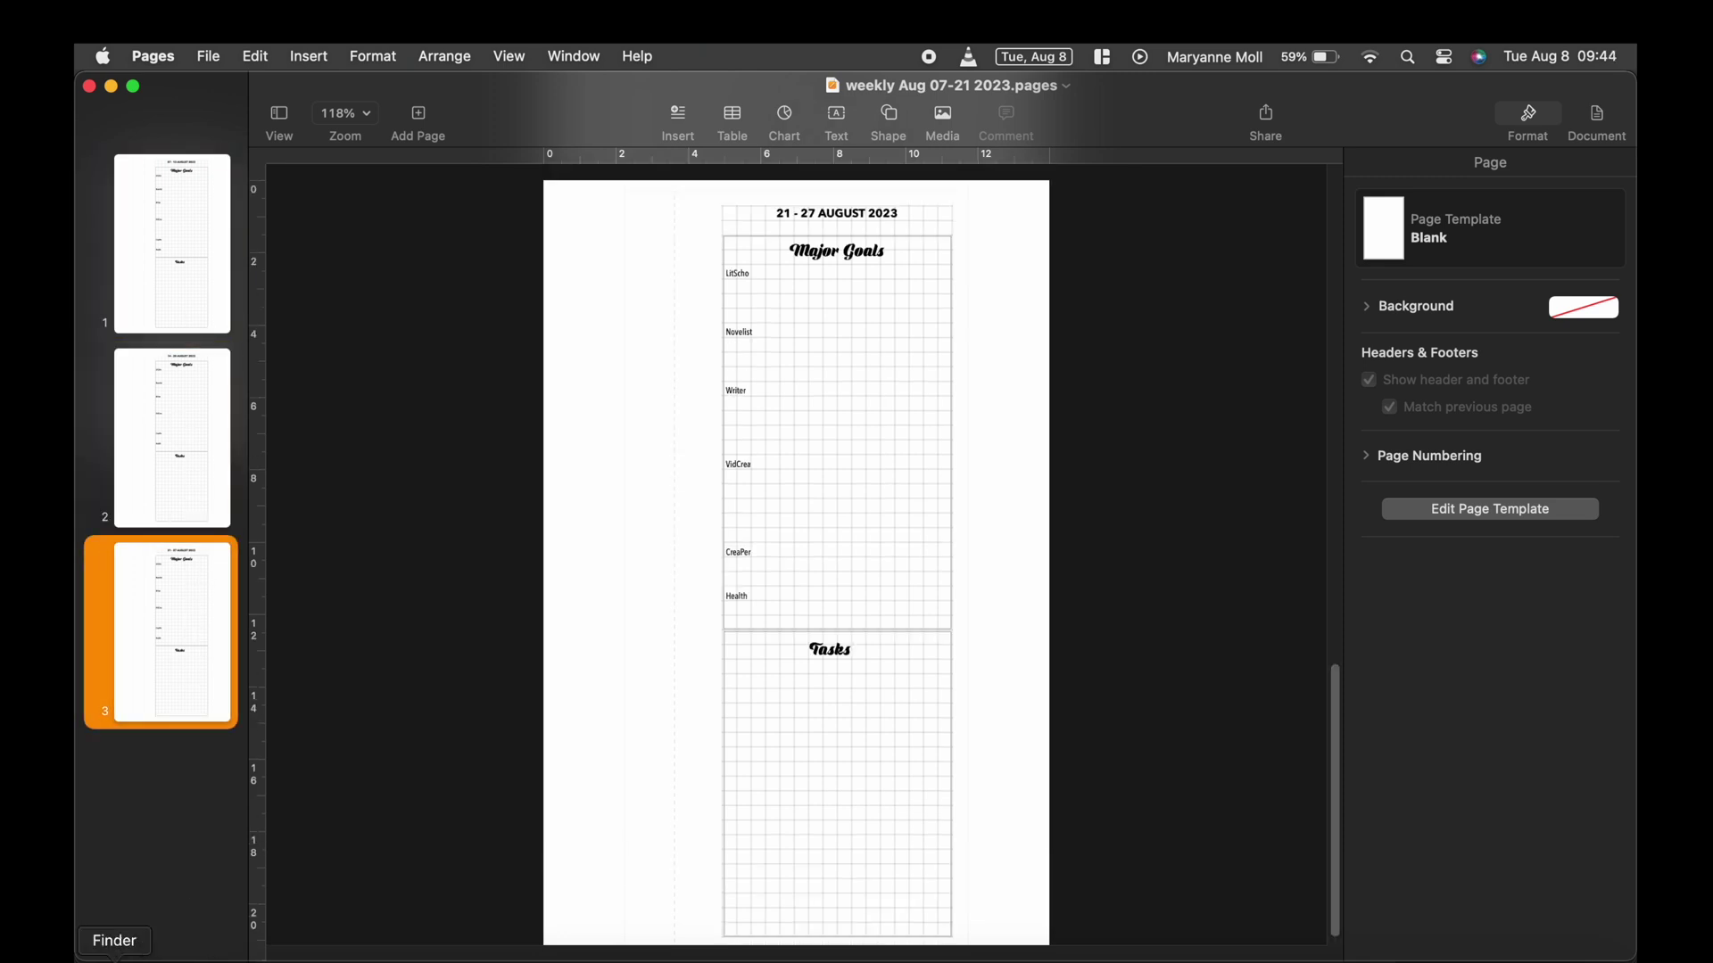
pyautogui.click(114, 960)
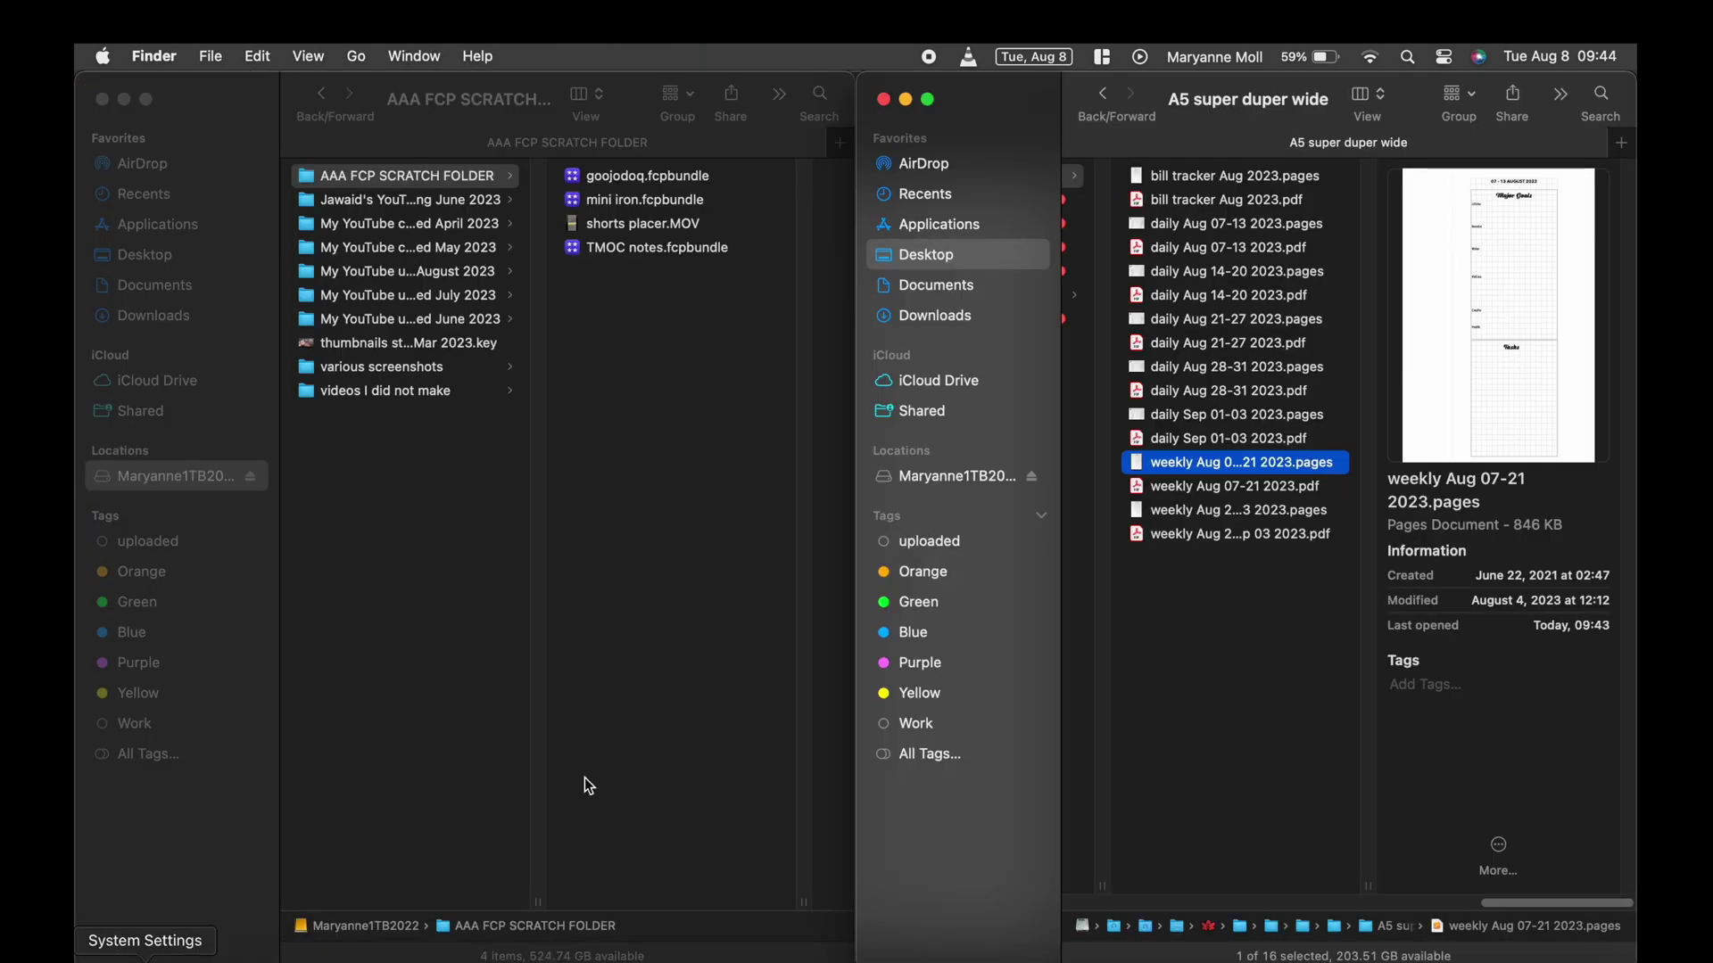
# Open weekly Aug 28-Sep 03 2023.pages from Finder and select its single page
pyautogui.click(1276, 511)
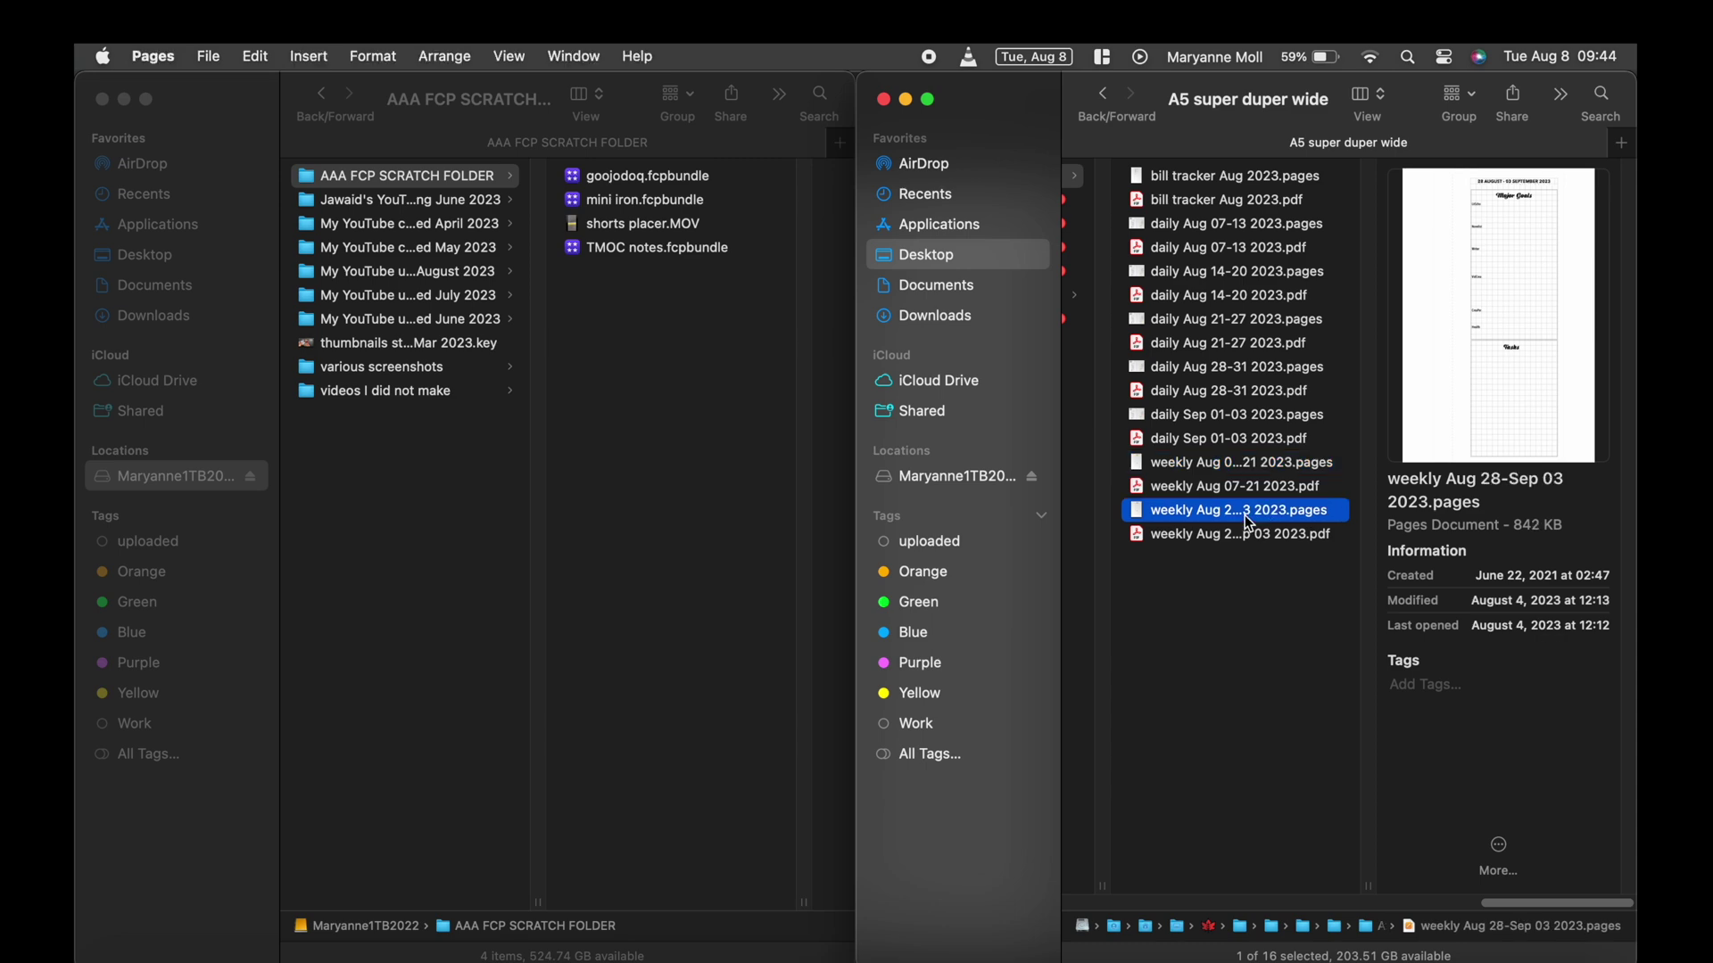
pyautogui.doubleClick(1244, 516)
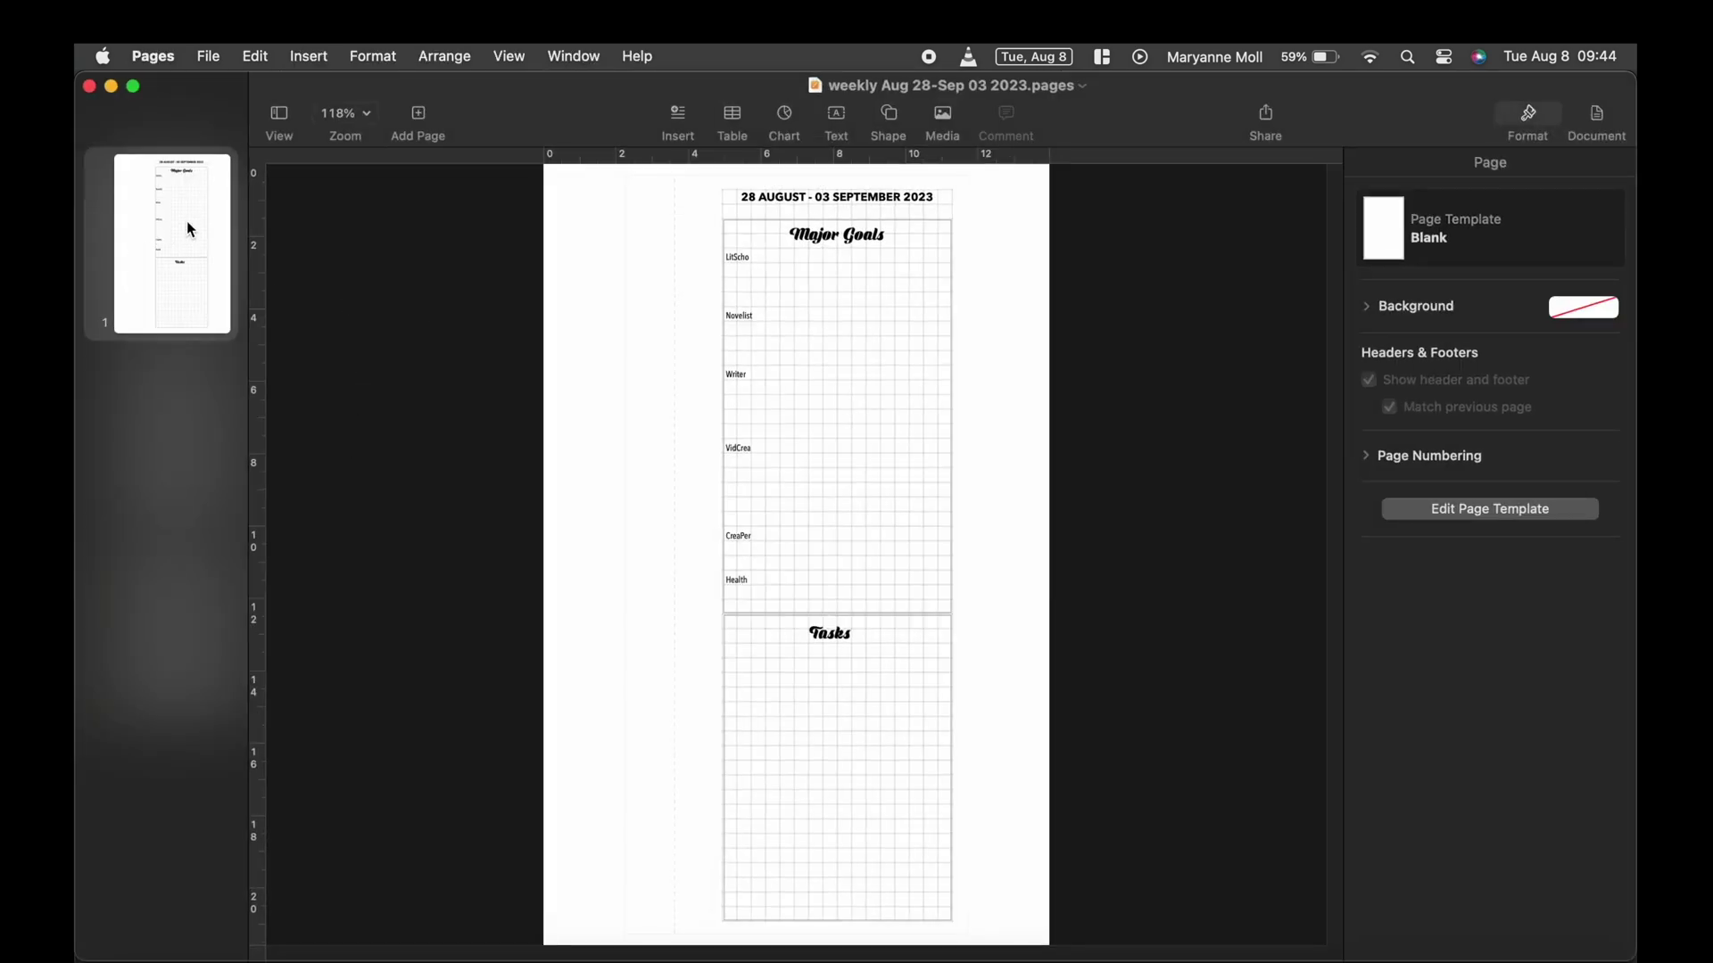
pyautogui.click(163, 251)
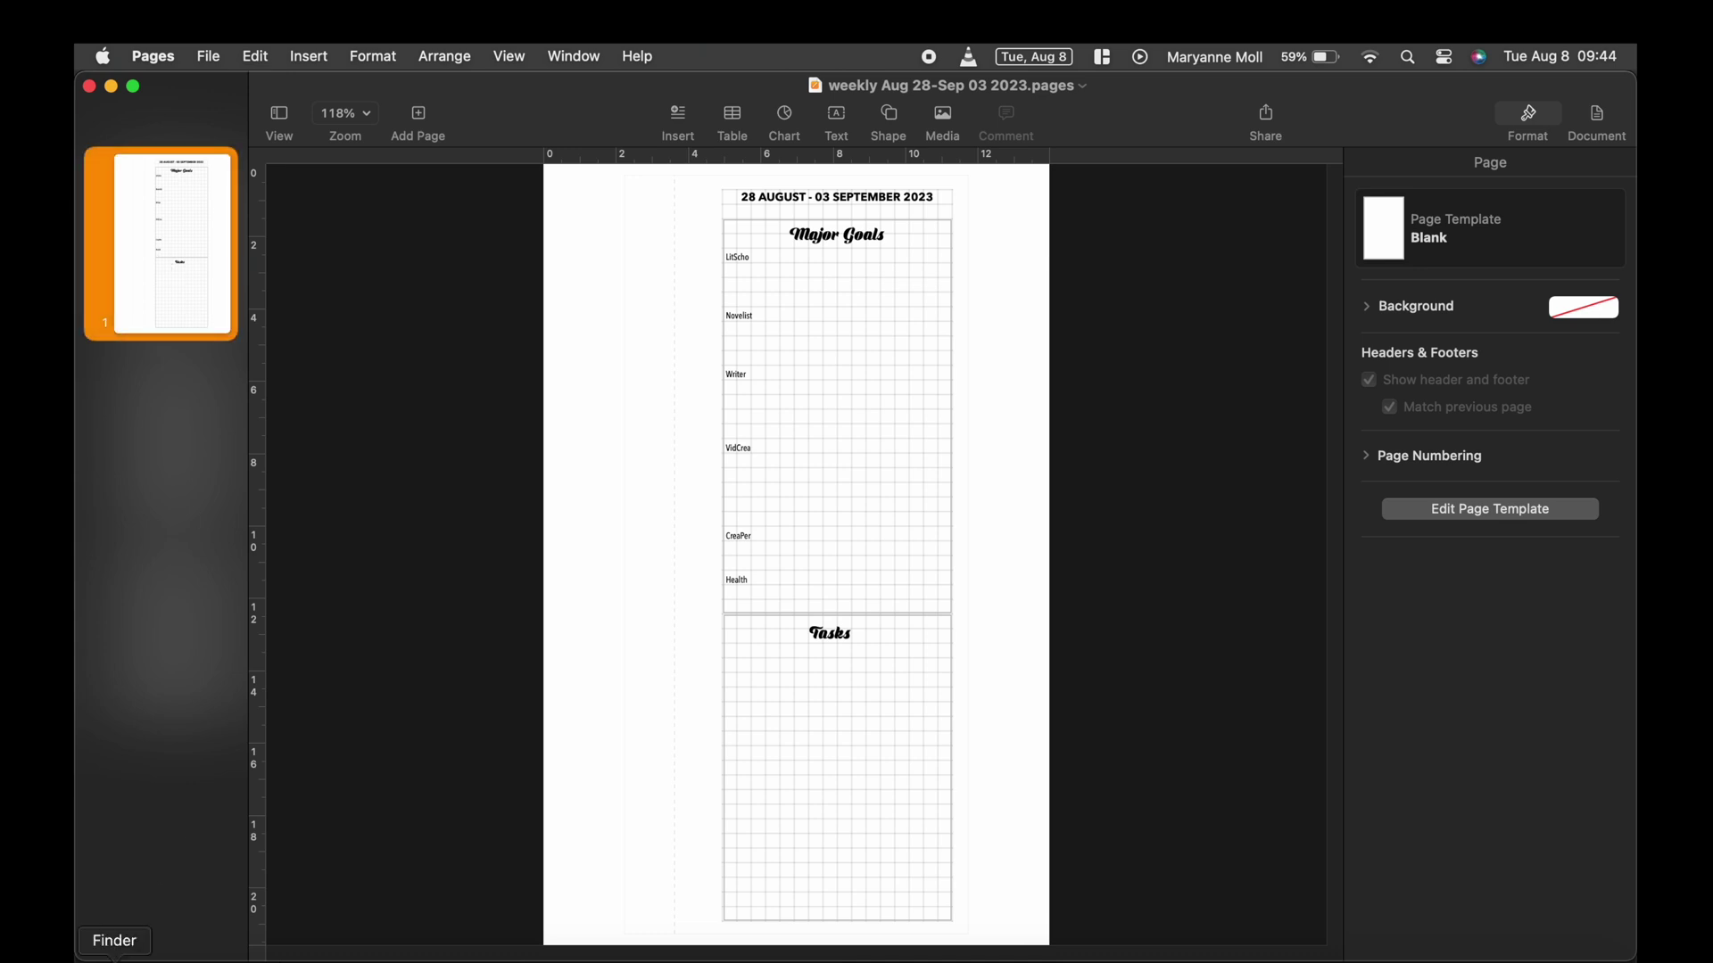
# Back in Finder, preview the Aug 14-20, Aug 21-27, Aug 28-31 and Sep 01-03 daily files
pyautogui.click(114, 960)
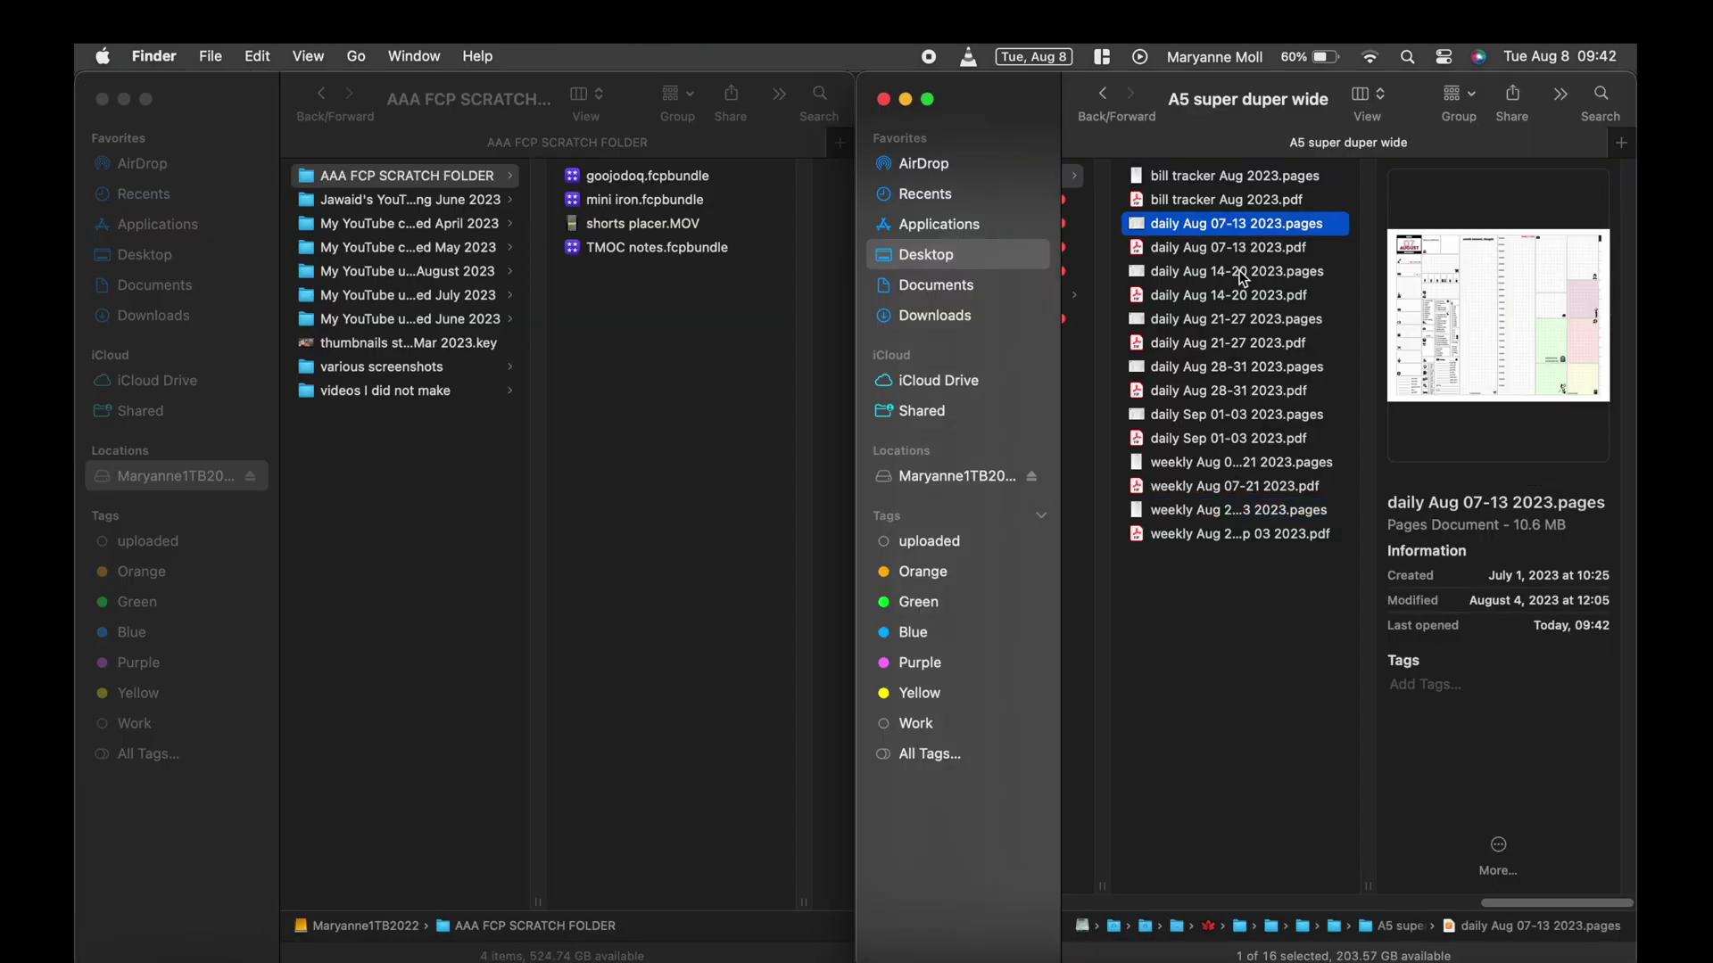
pyautogui.click(1243, 275)
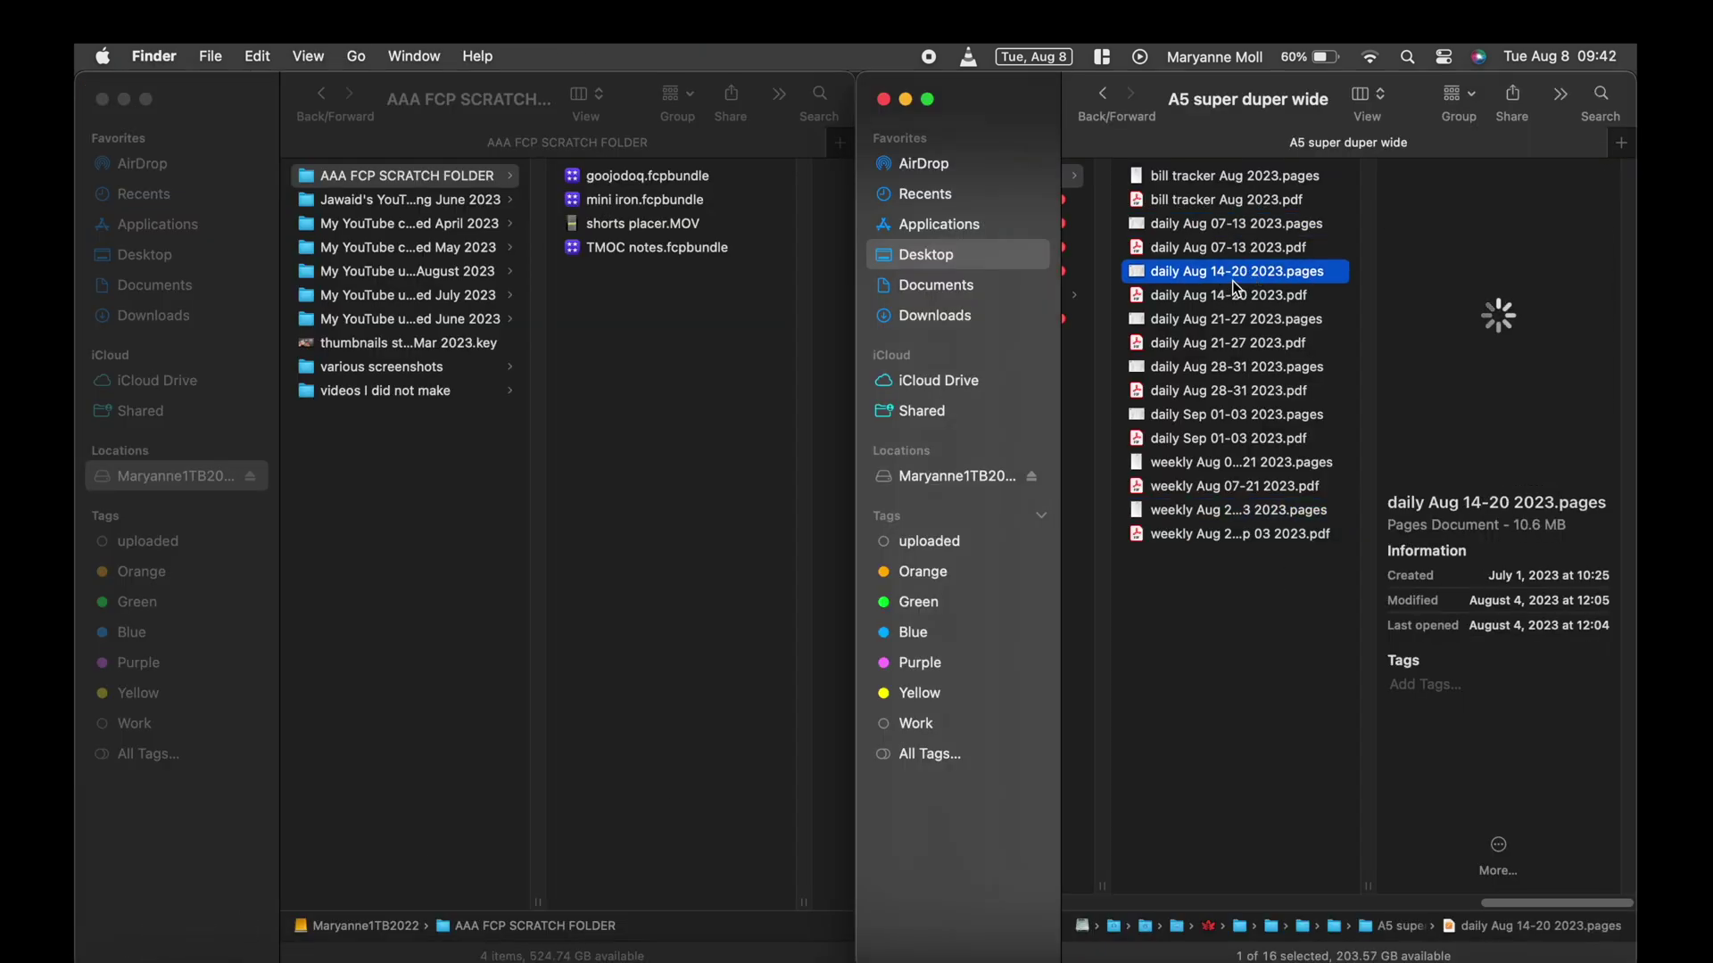
pyautogui.click(1239, 325)
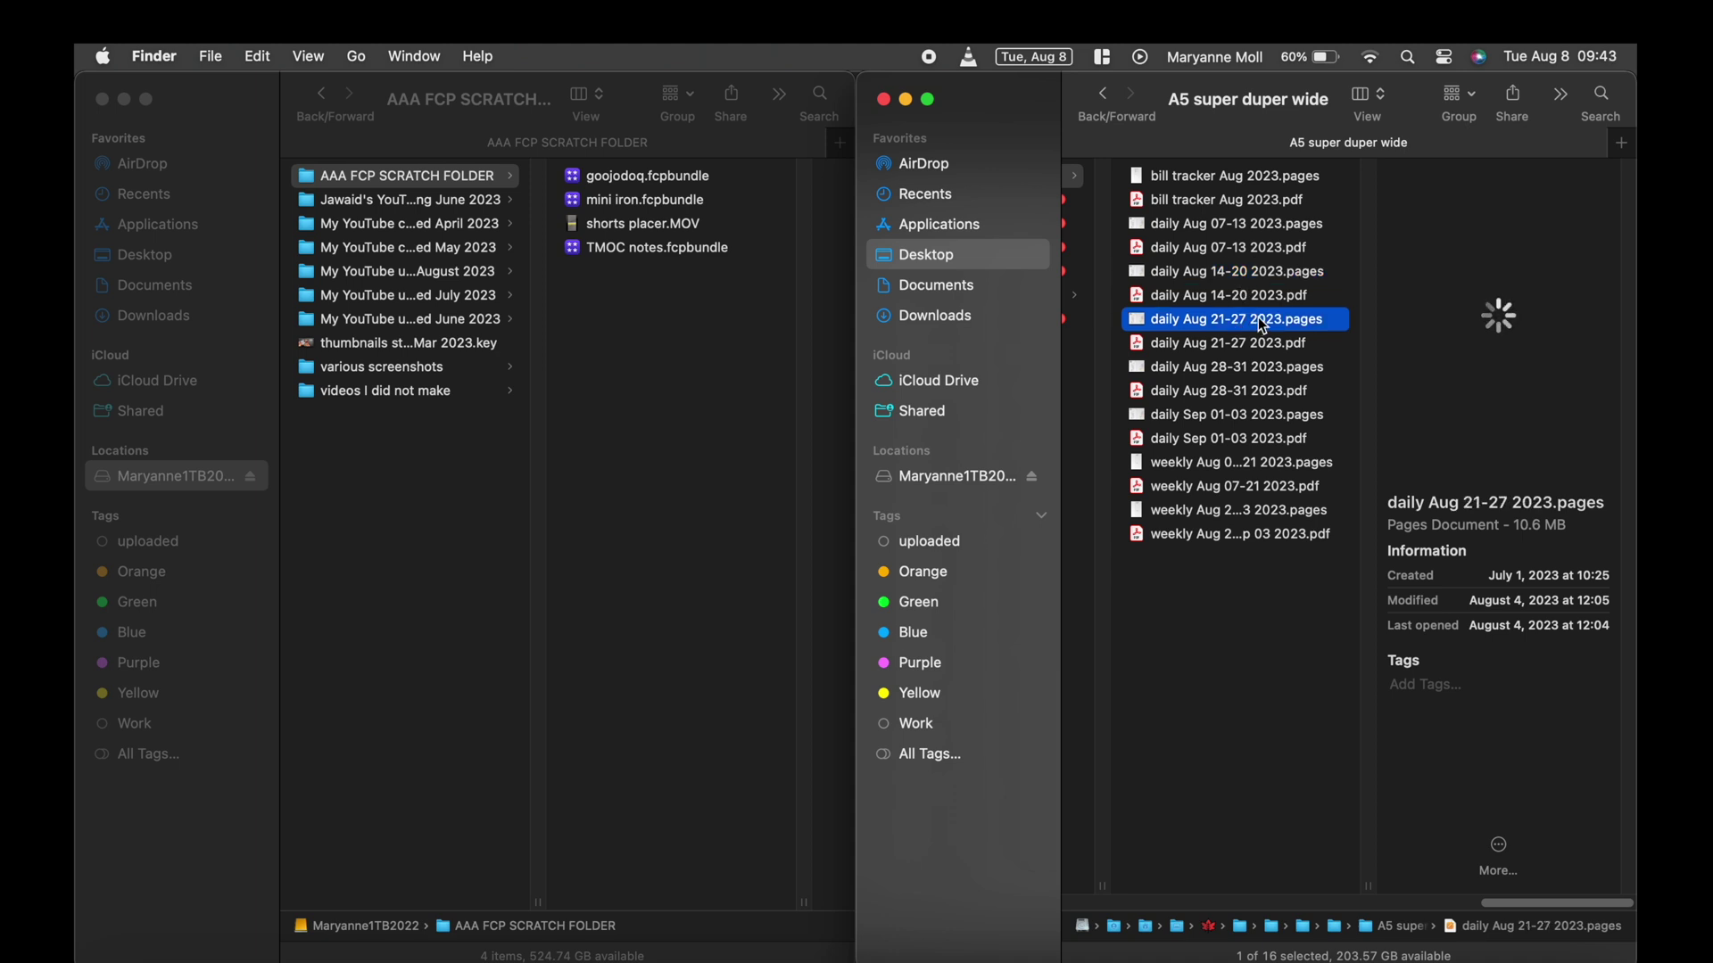
pyautogui.click(1238, 372)
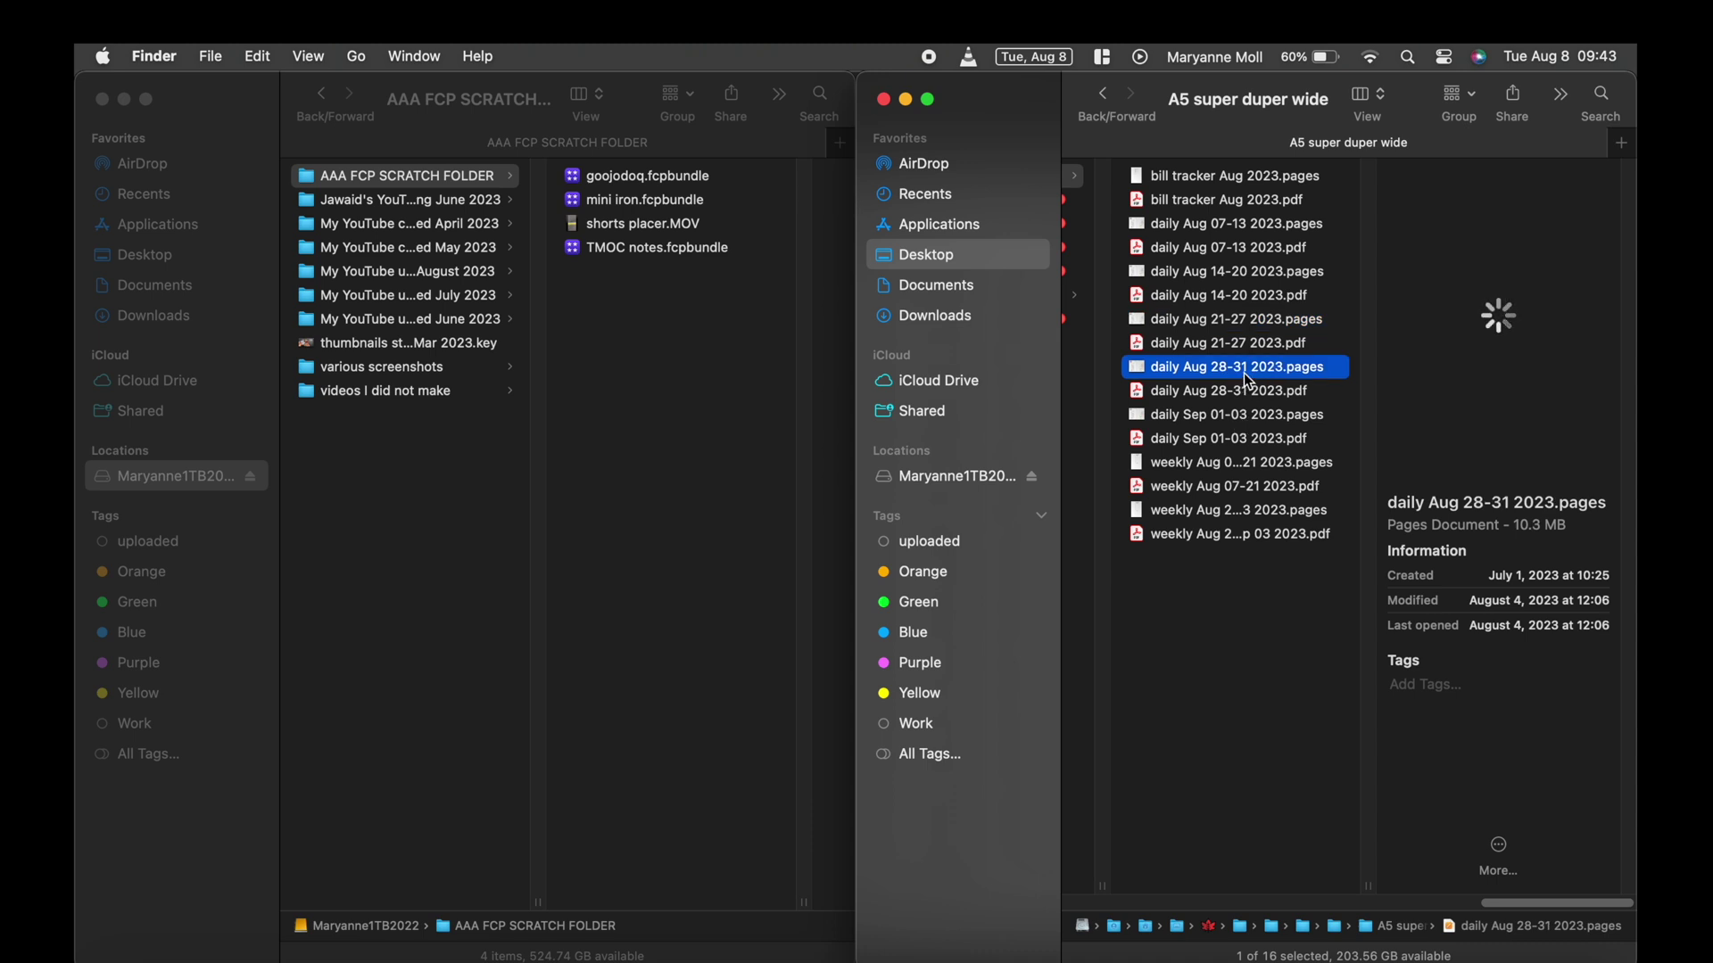
pyautogui.click(1224, 419)
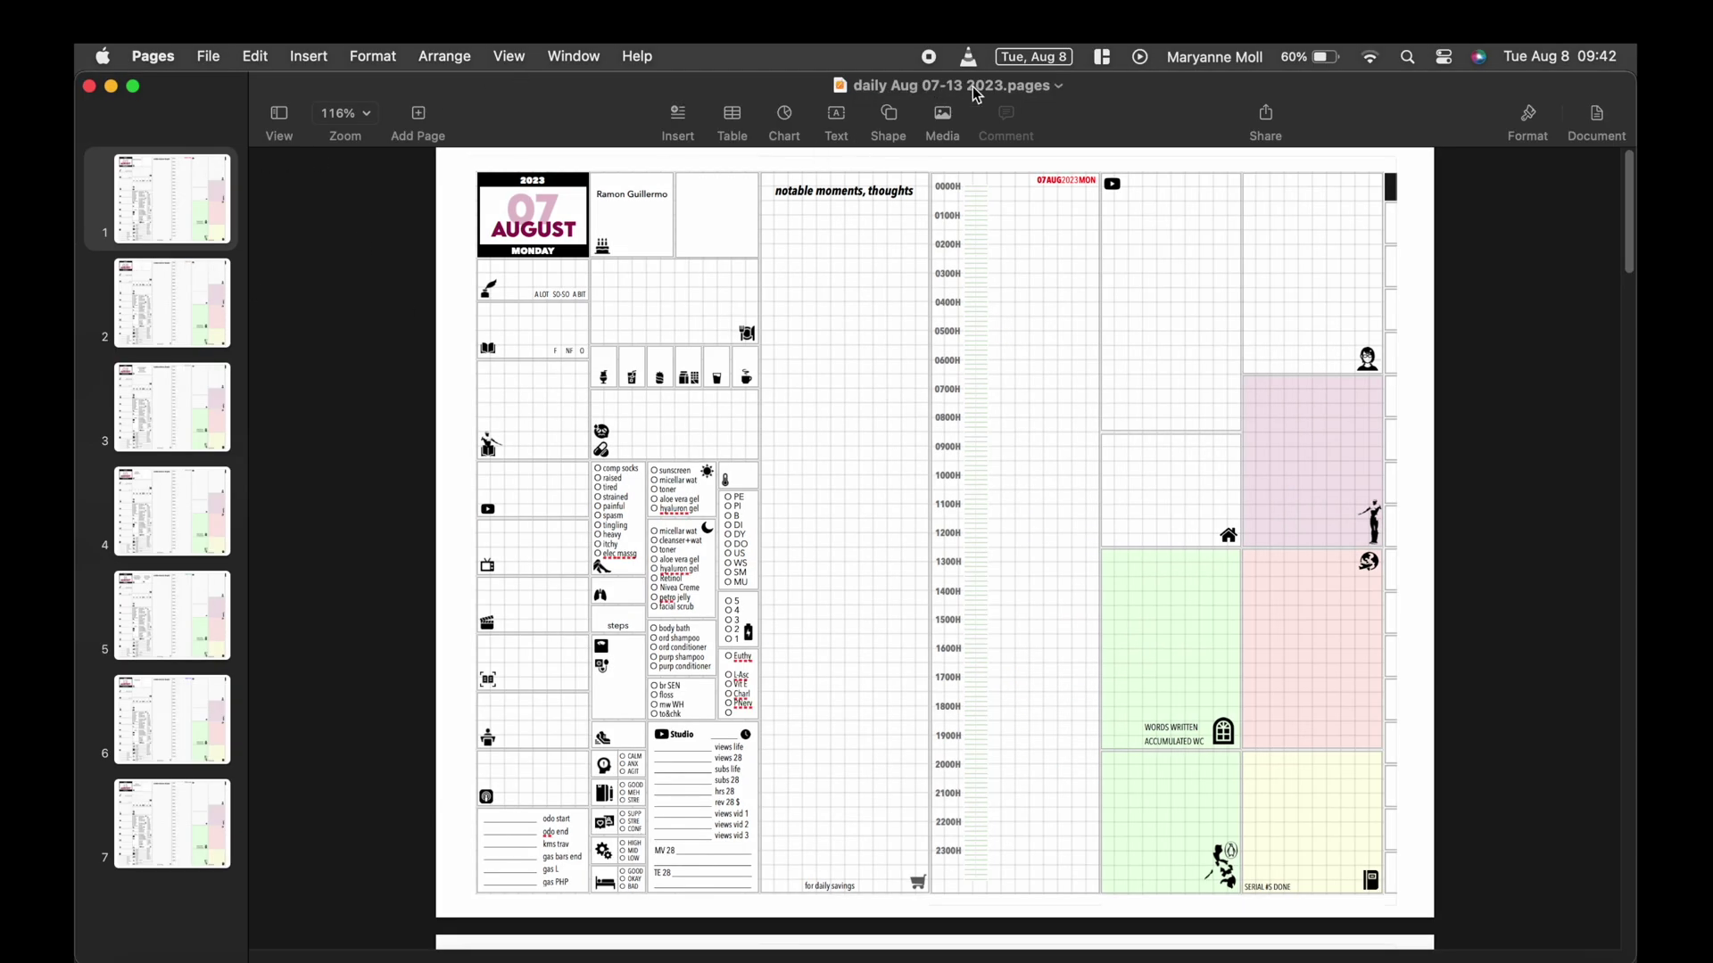
# View the Aug 07-13 planner's 08 and 09 August pages and scroll down to 13 August
pyautogui.click(198, 320)
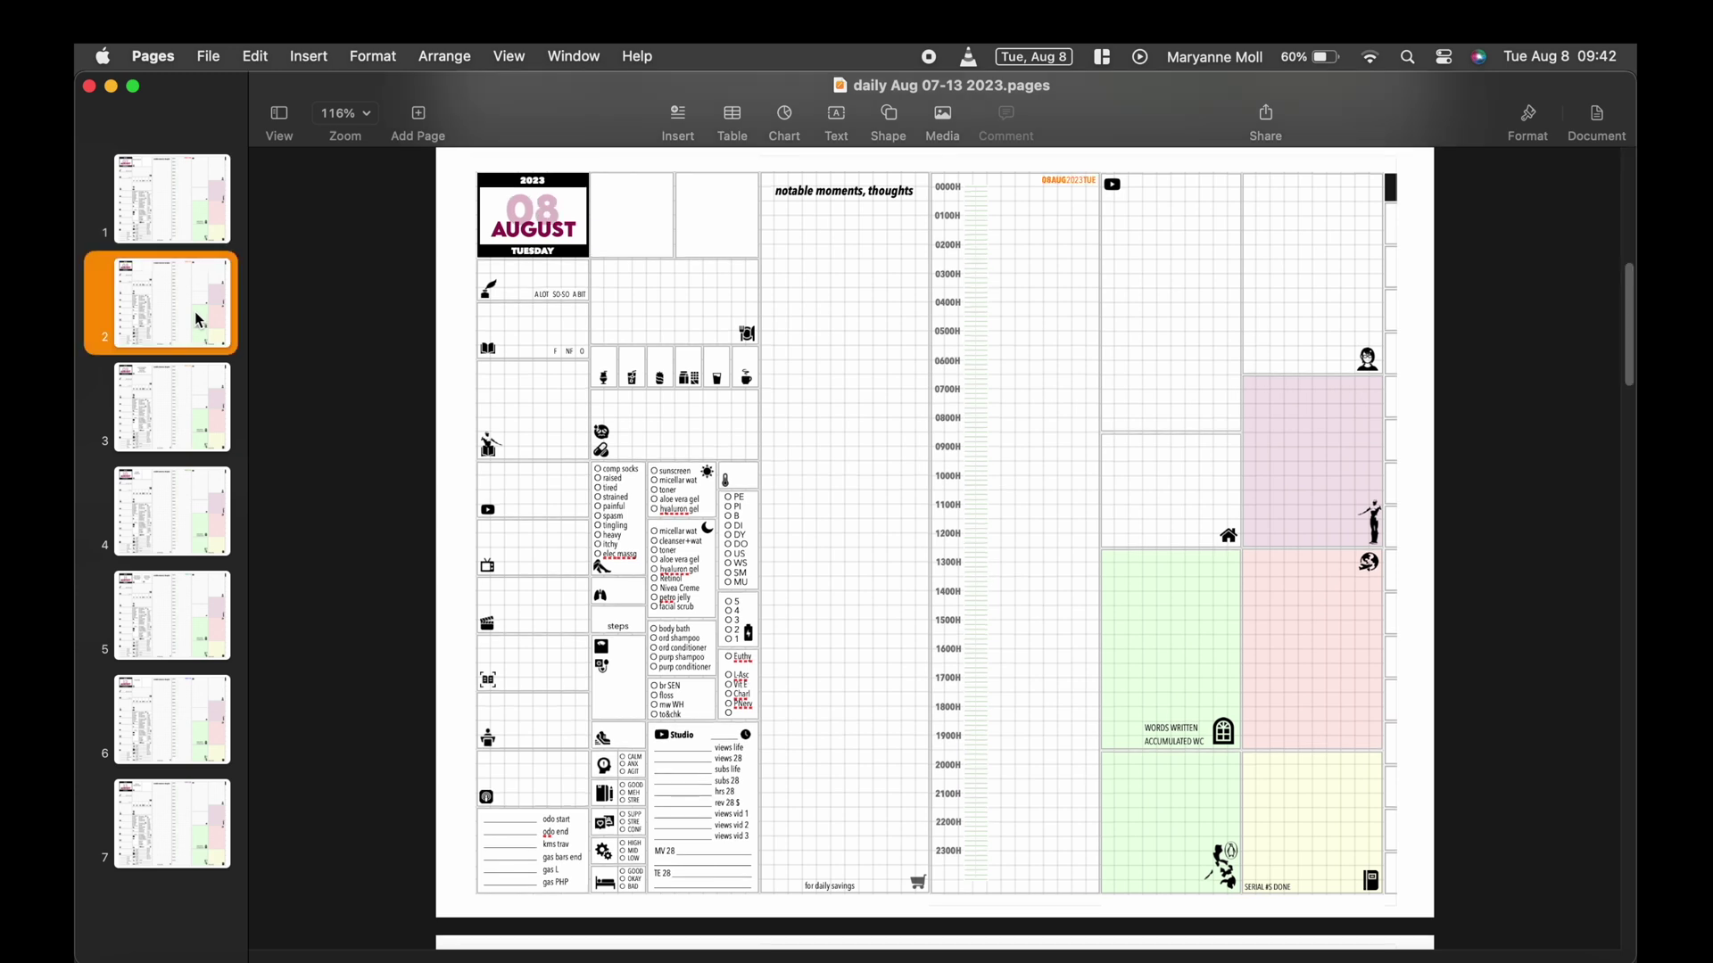
pyautogui.click(176, 406)
pyautogui.scroll(-10, 708, 429)
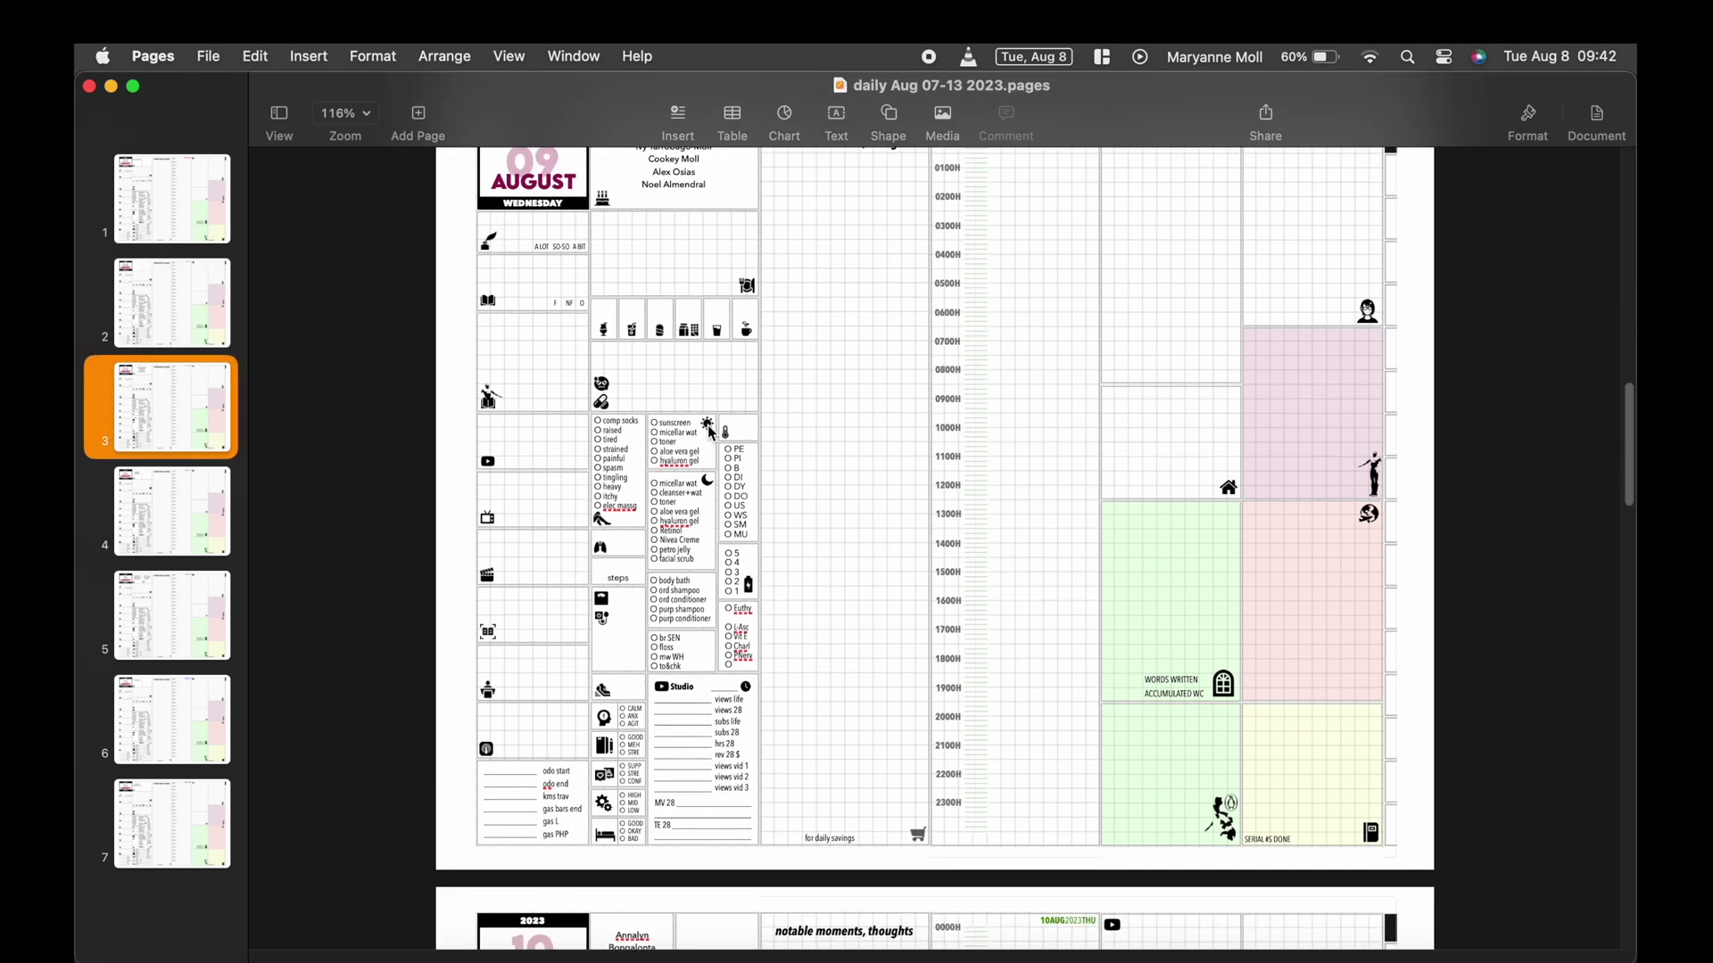
pyautogui.scroll(-10, 708, 410)
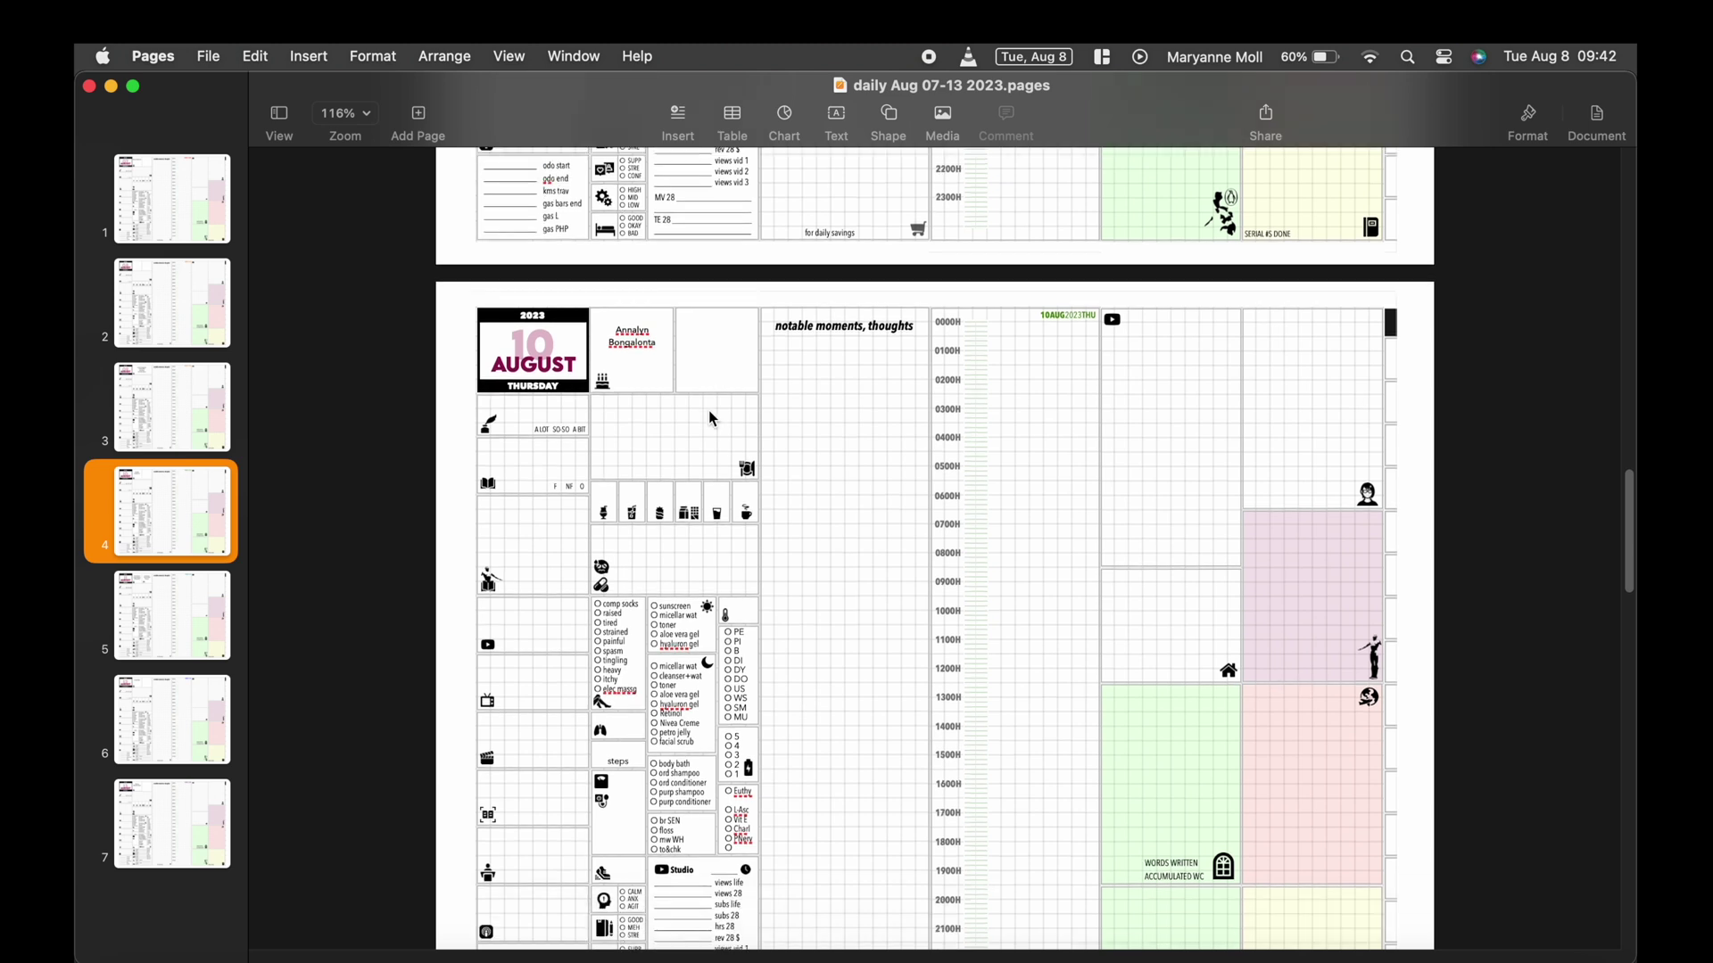
pyautogui.scroll(-2, 710, 402)
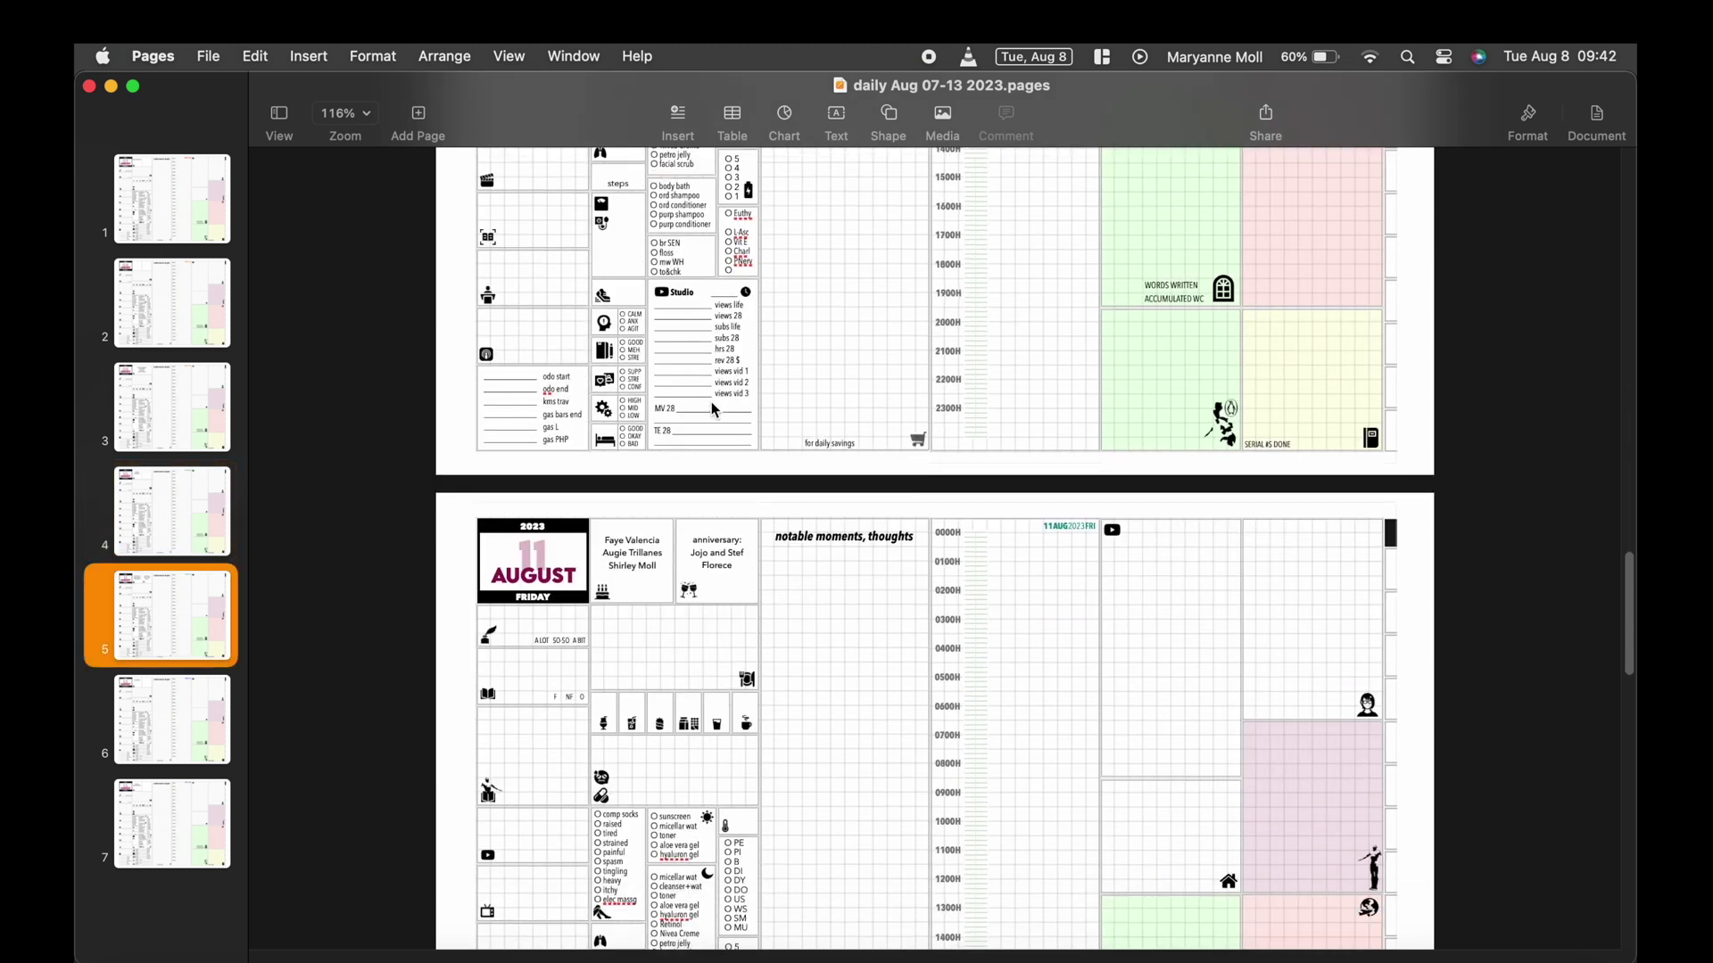
pyautogui.scroll(-12, 973, 473)
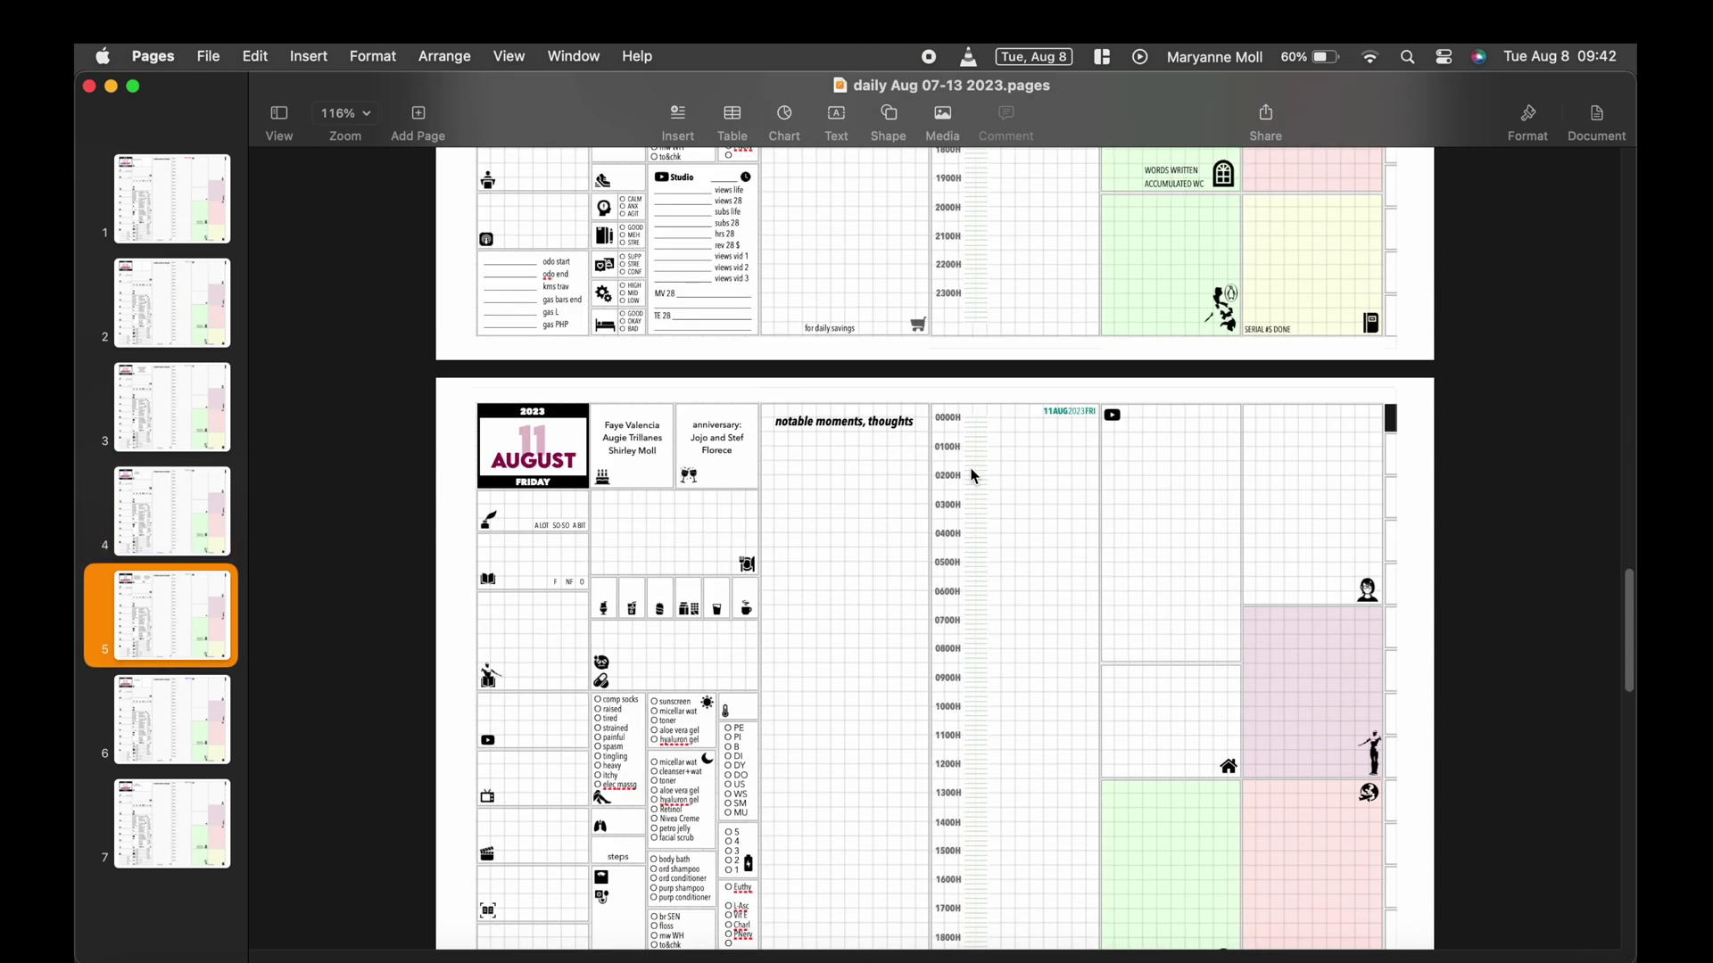
pyautogui.scroll(-10, 972, 476)
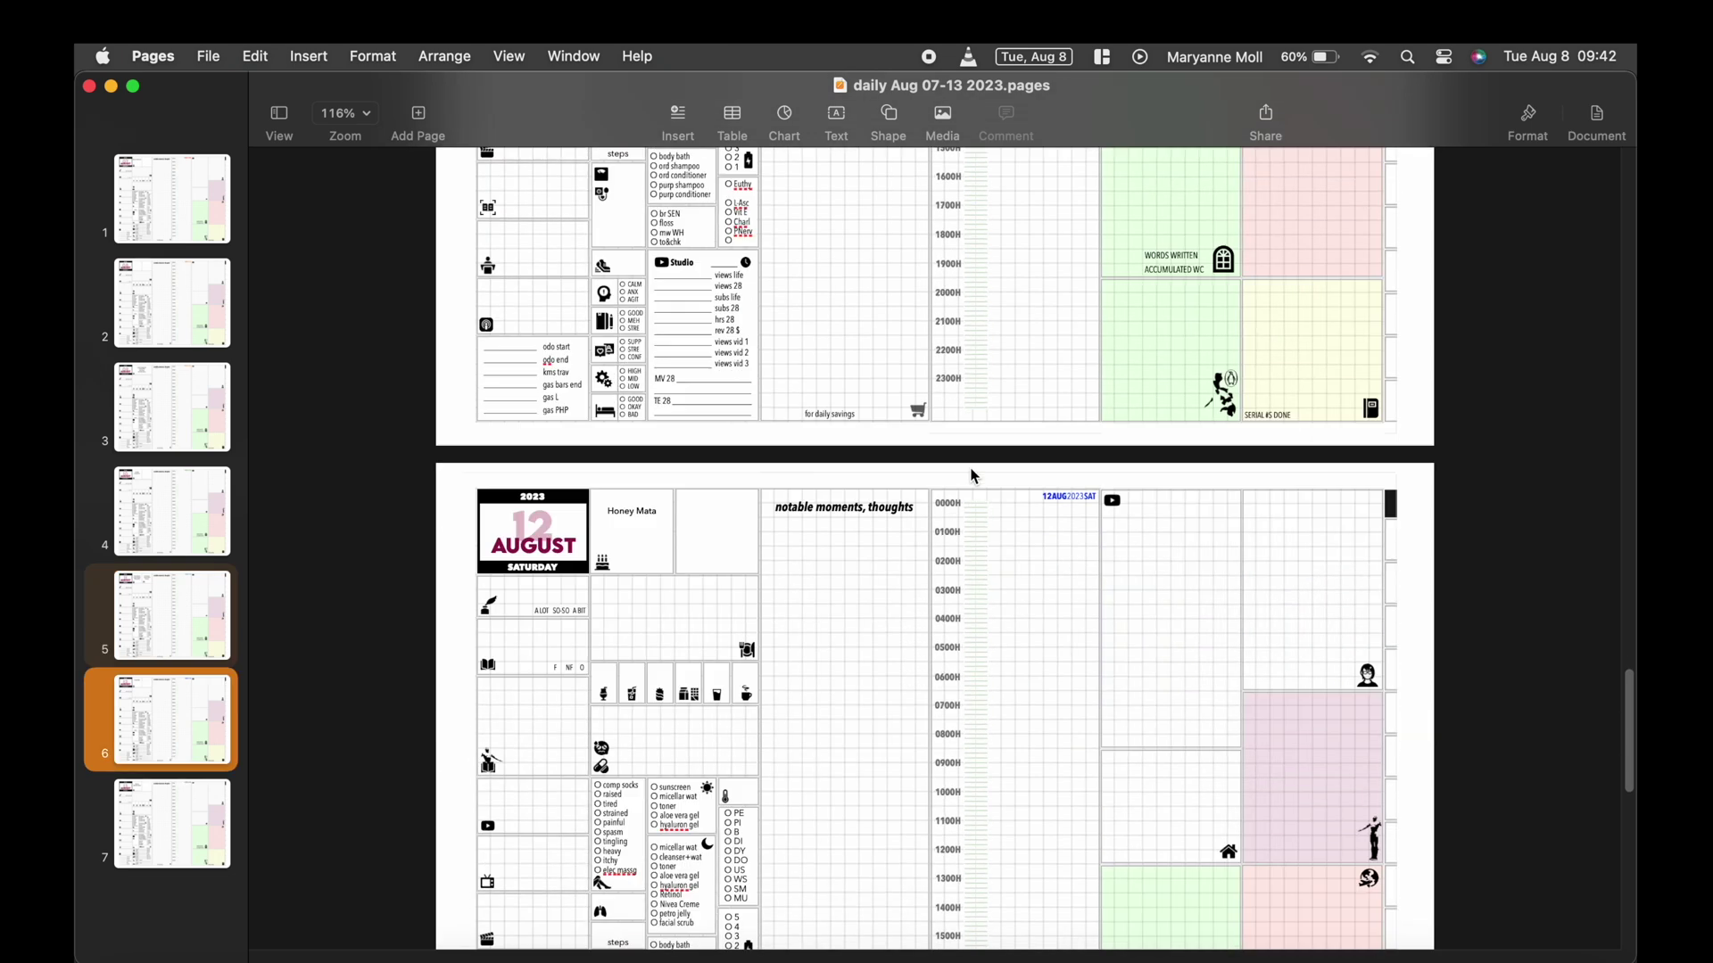
pyautogui.scroll(-12, 973, 476)
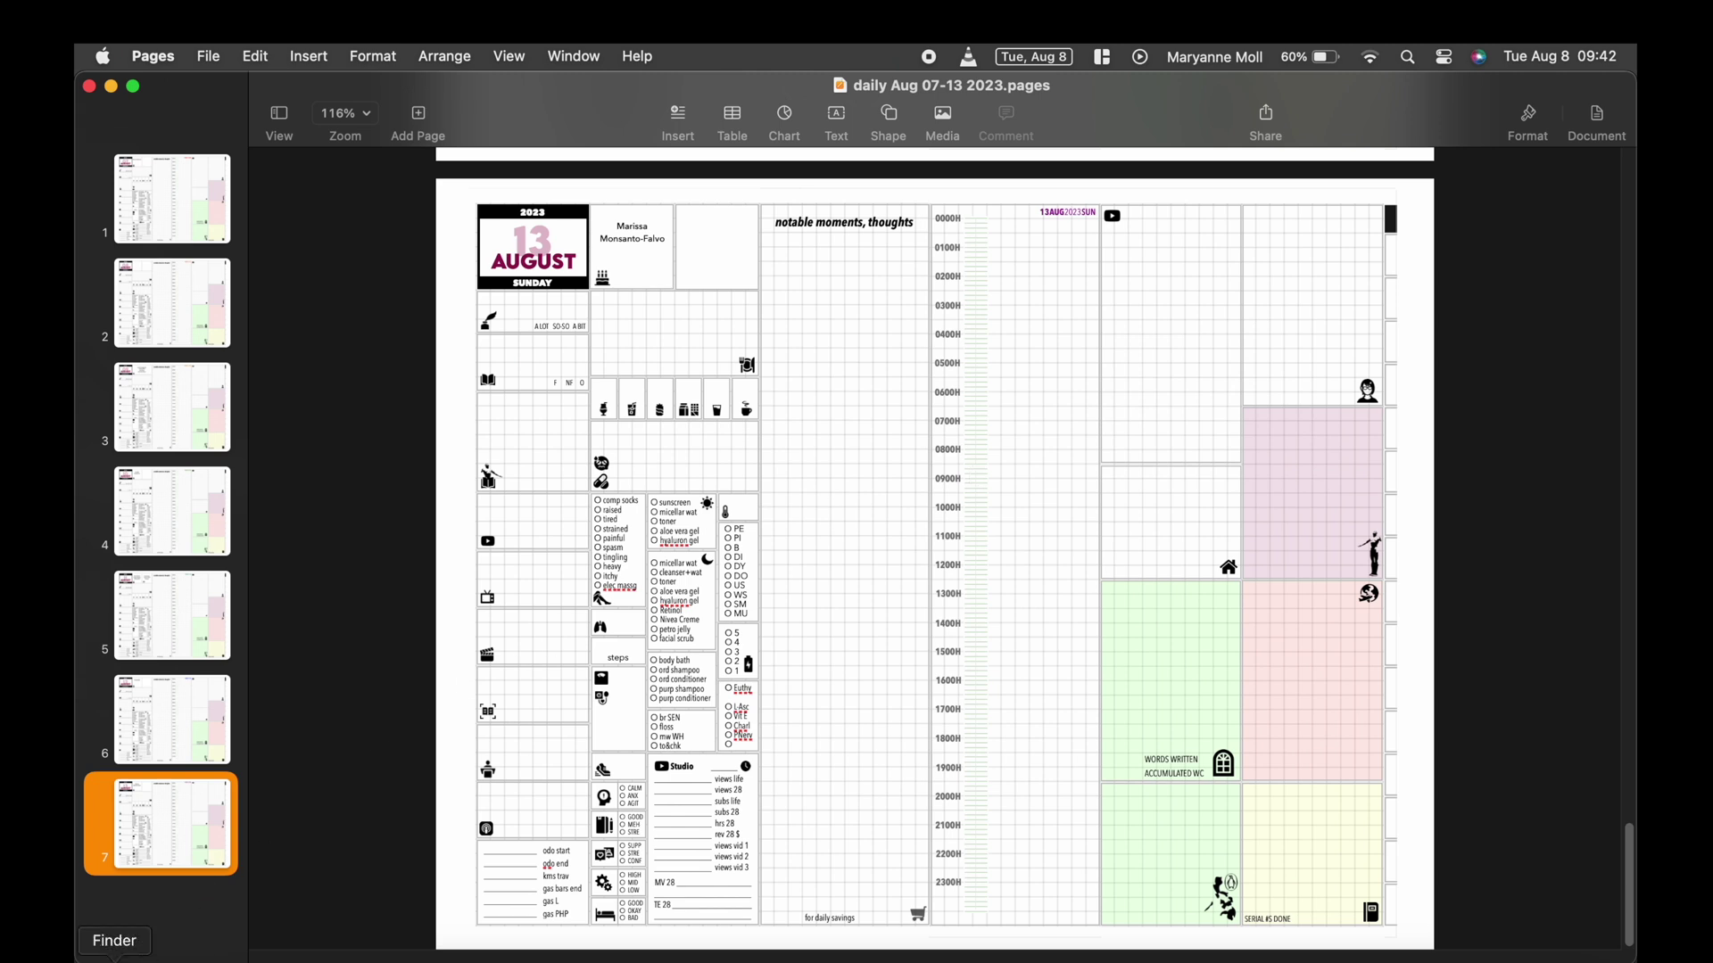
pyautogui.click(115, 956)
# Bring up the daily Aug 28-31 planner and view its 28, 29 and 30 August pages
pyautogui.press('super+Tab')
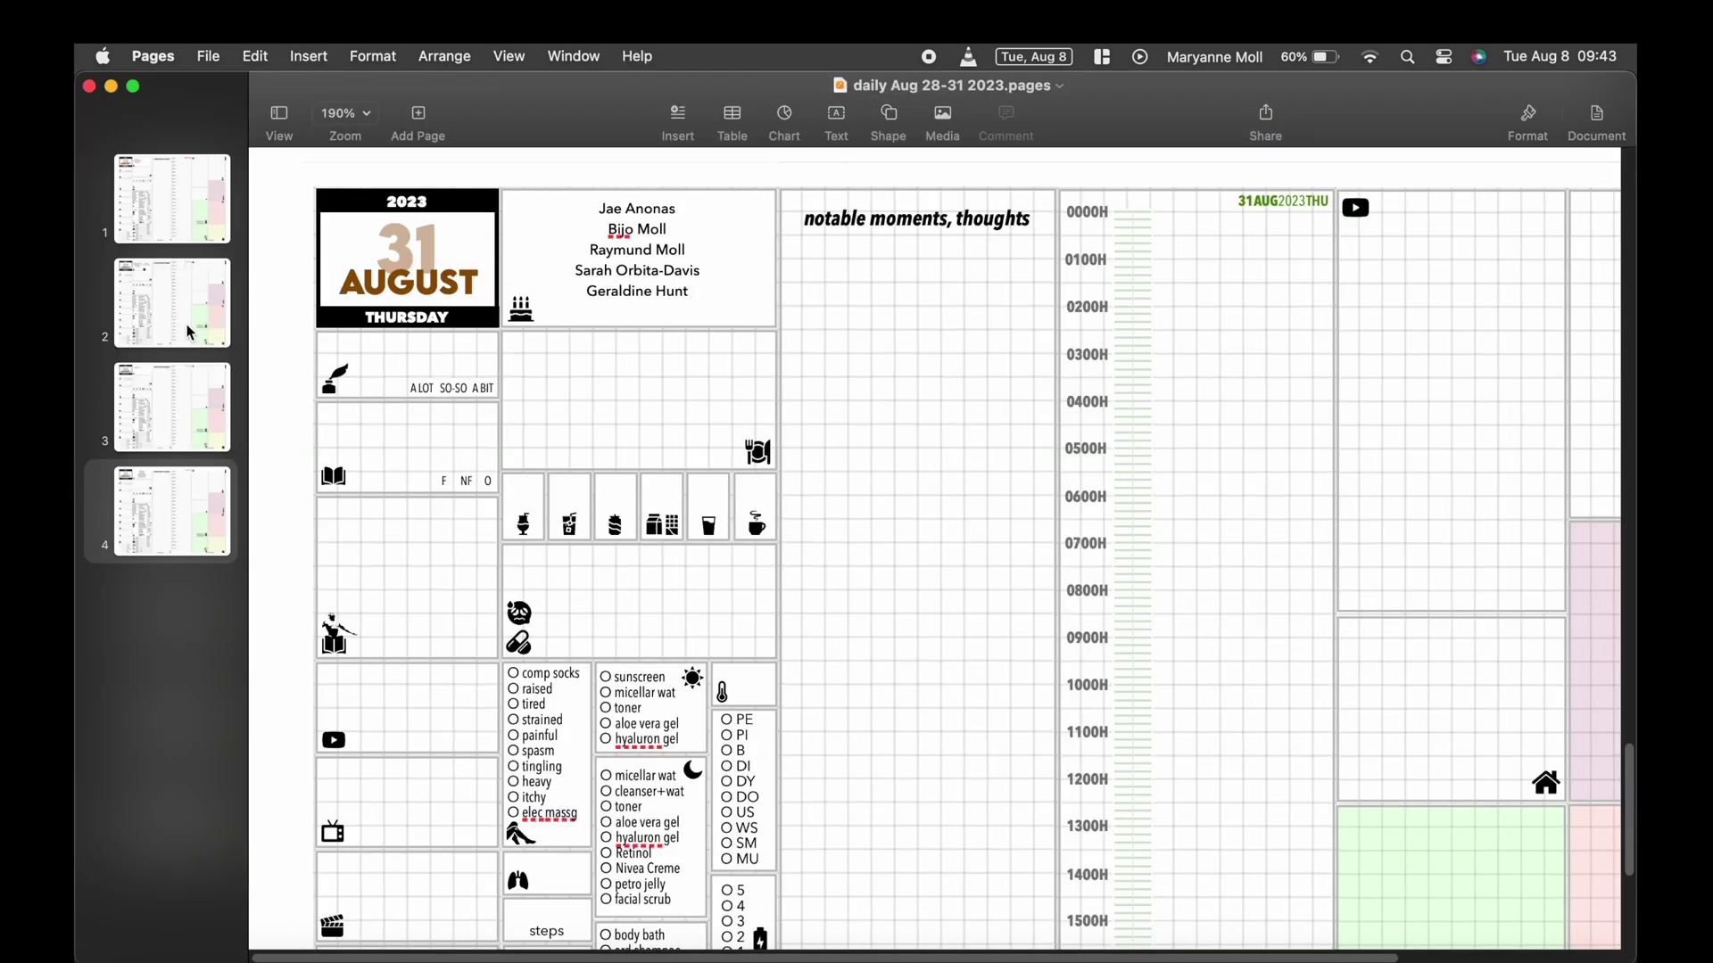
pyautogui.click(194, 215)
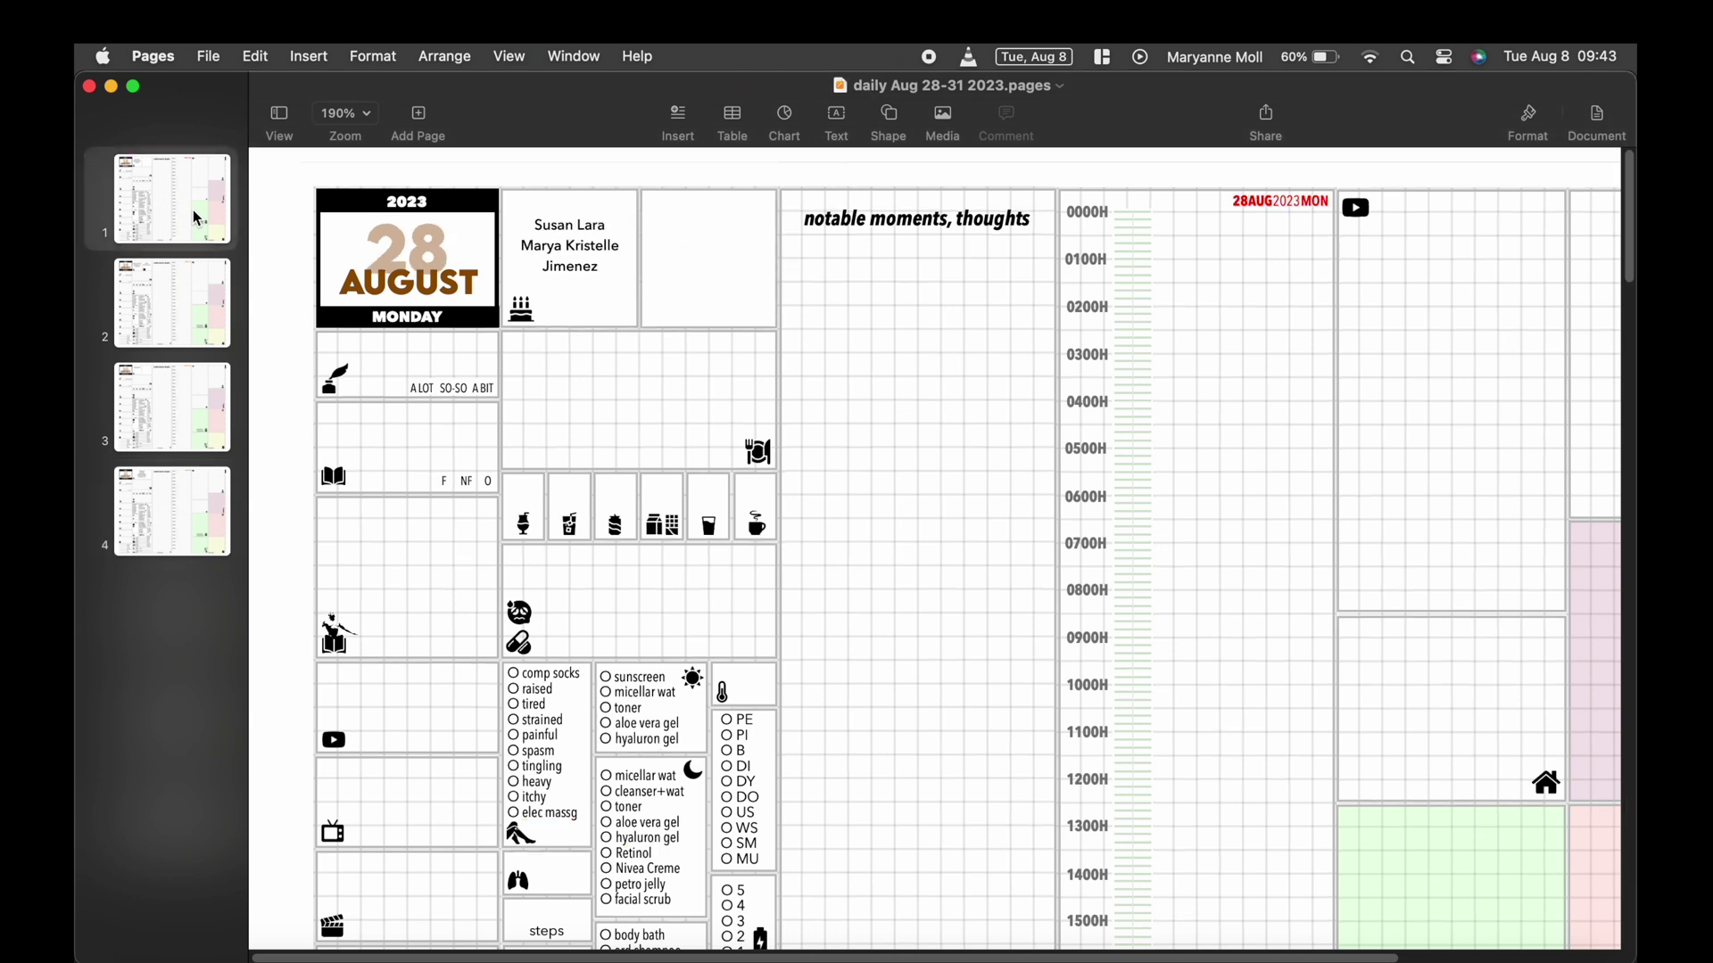
pyautogui.click(198, 286)
pyautogui.click(184, 403)
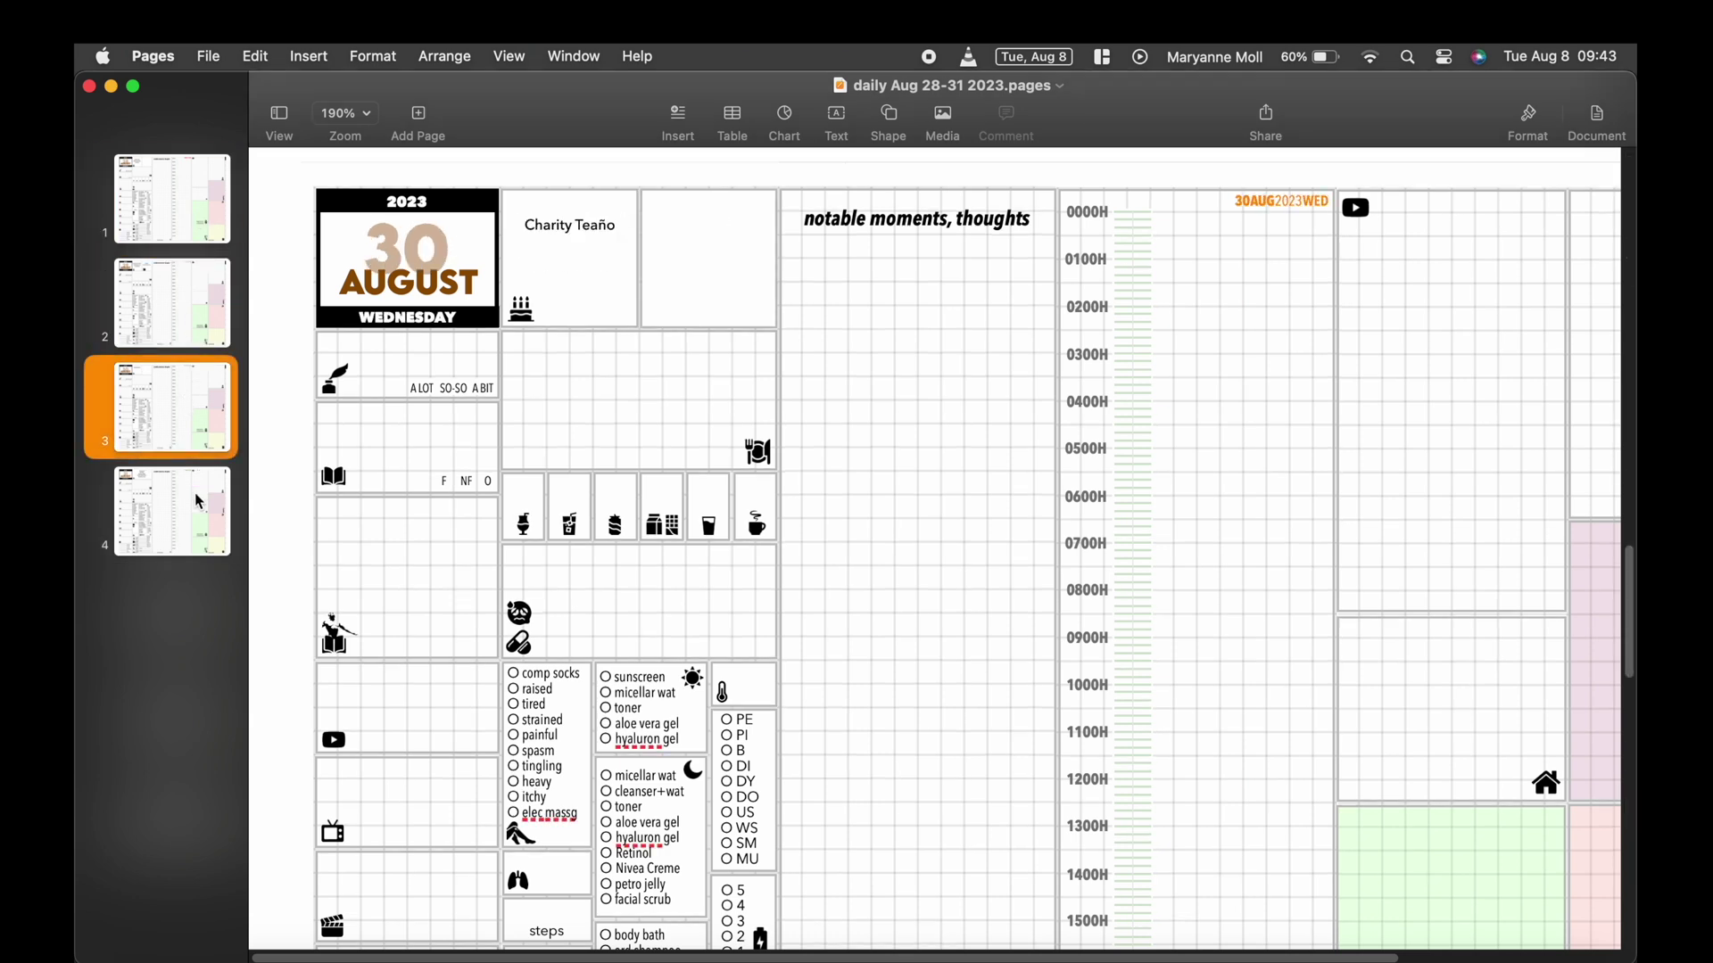